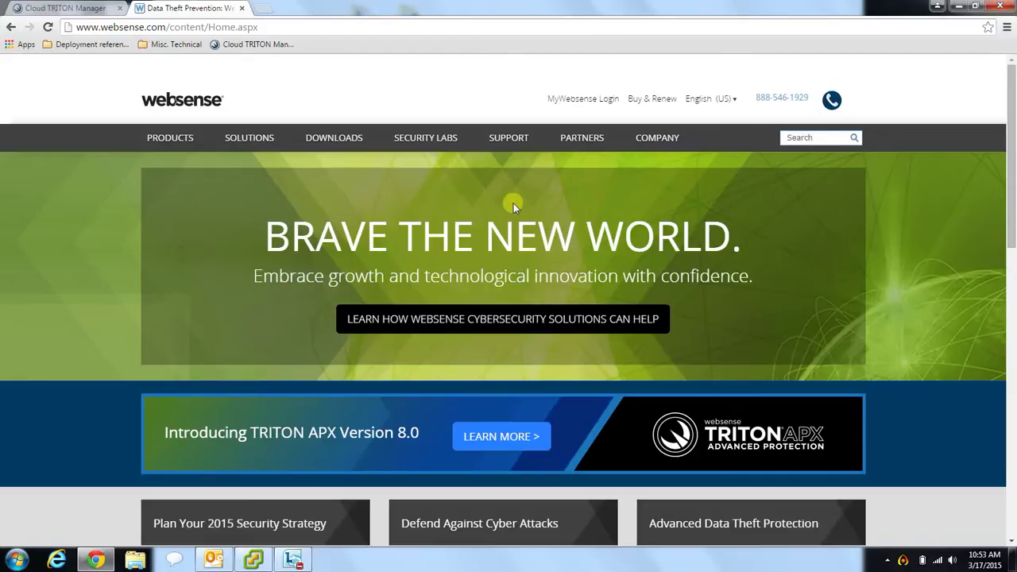
Open the Websense Support page and search all products for "reporting".
mouse_move(509, 143)
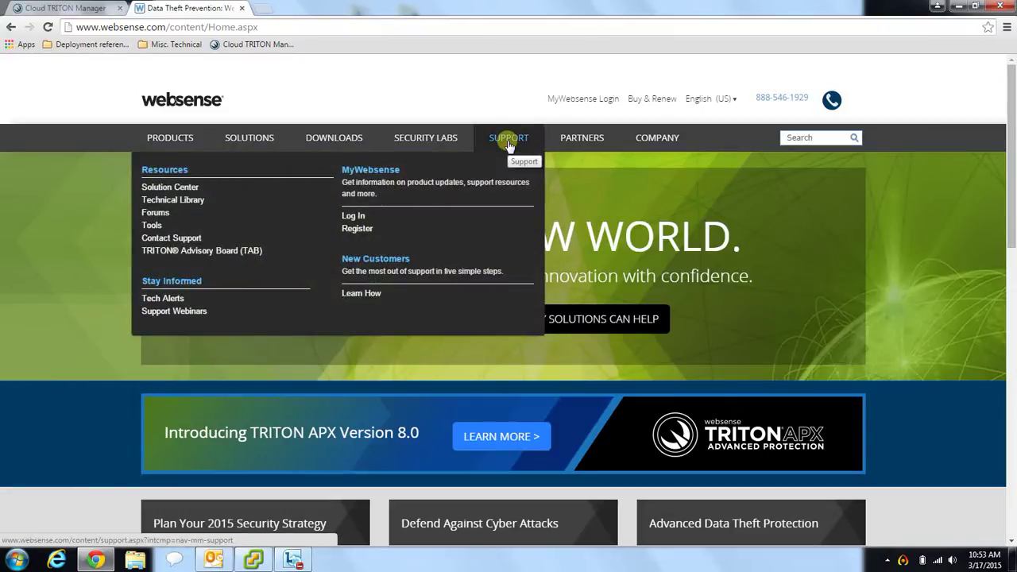
left_click(508, 143)
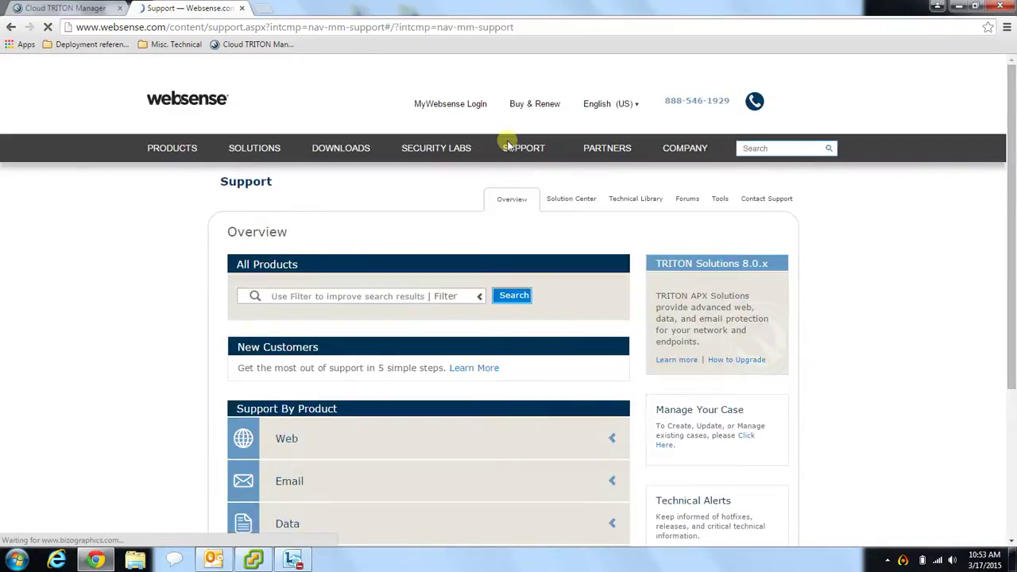
mouse_move(509, 143)
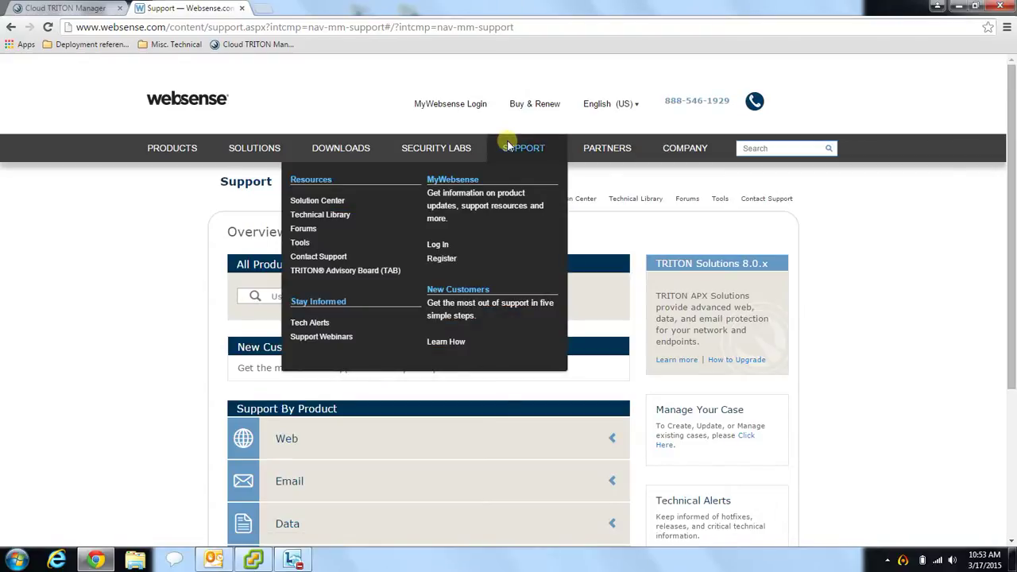
left_click(290, 297)
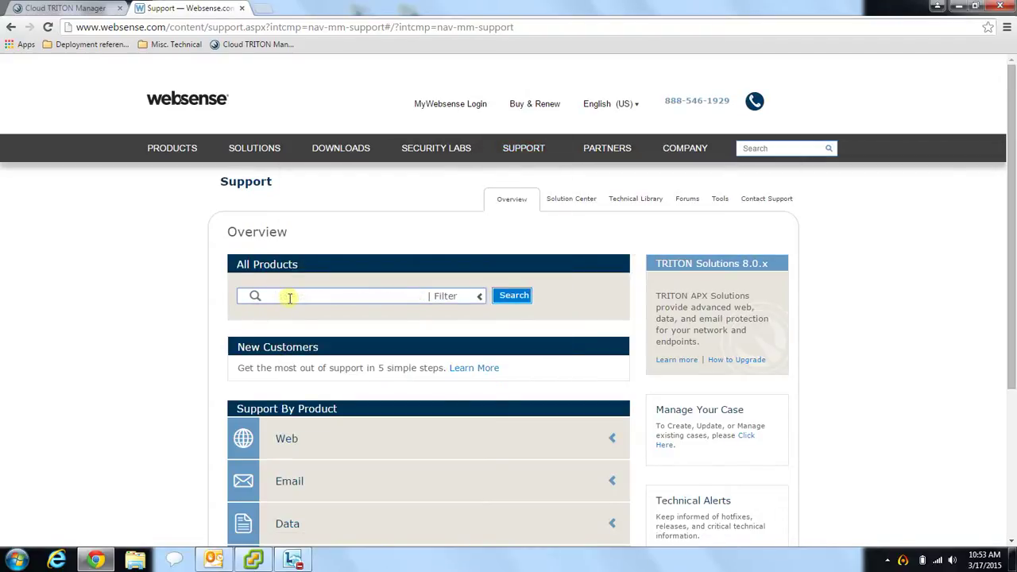
type("reporting")
key("Return")
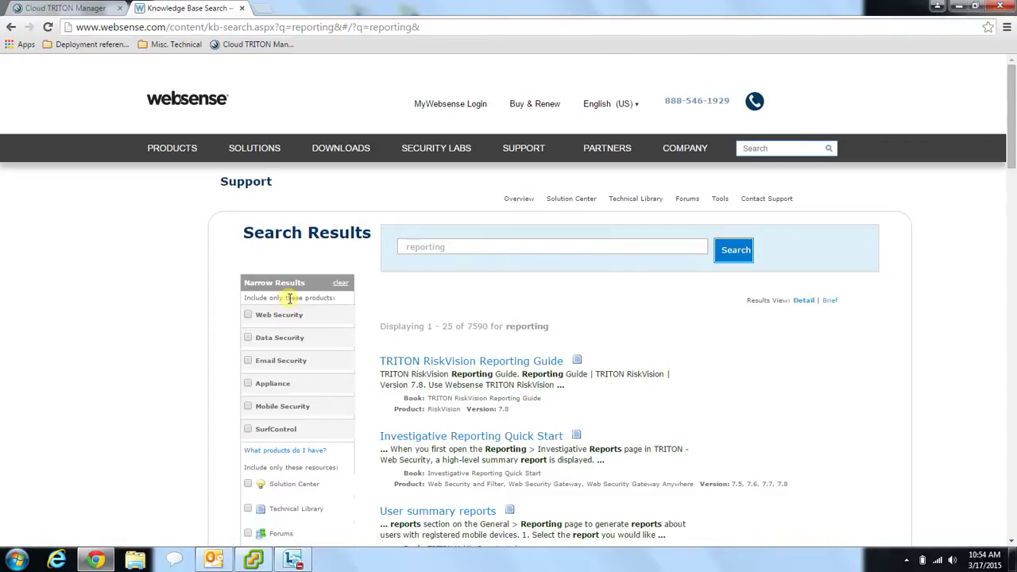
Narrow the results to TRITON AP-WEB Cloud and Cloud Web Security under Web Security, and open the Web Reporting article.
scroll(166, 329, "down", 2)
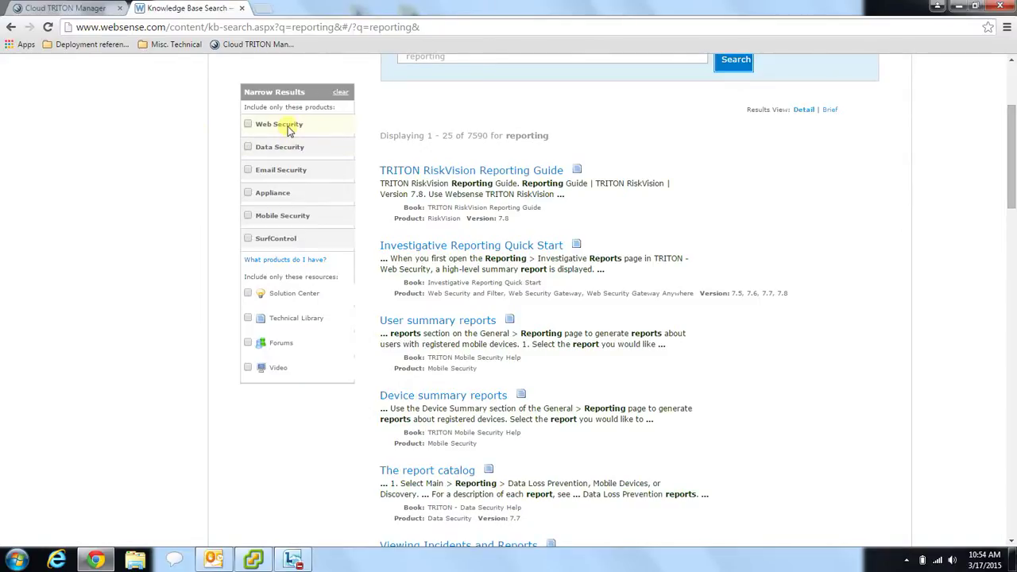
left_click(288, 130)
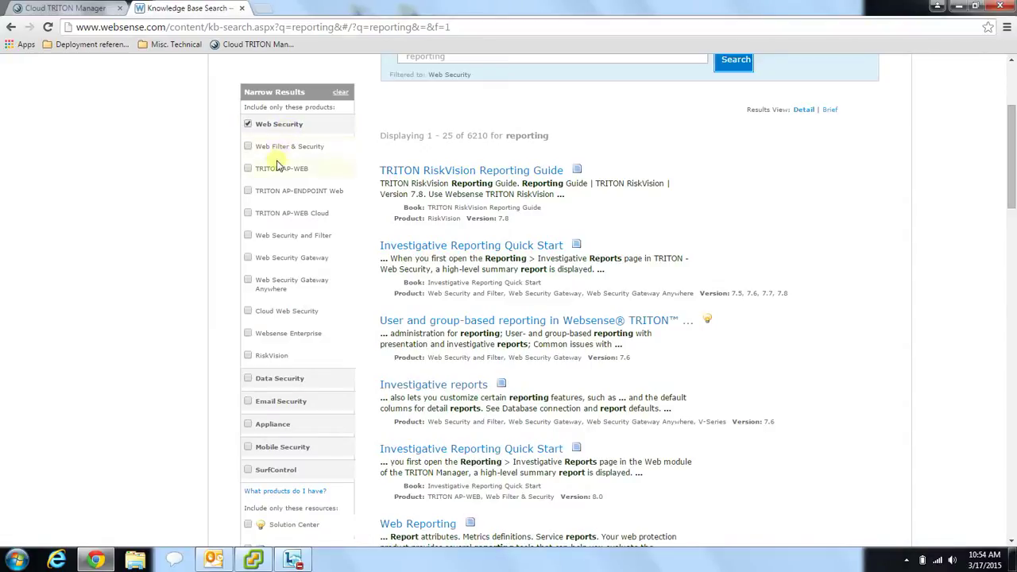
left_click(280, 221)
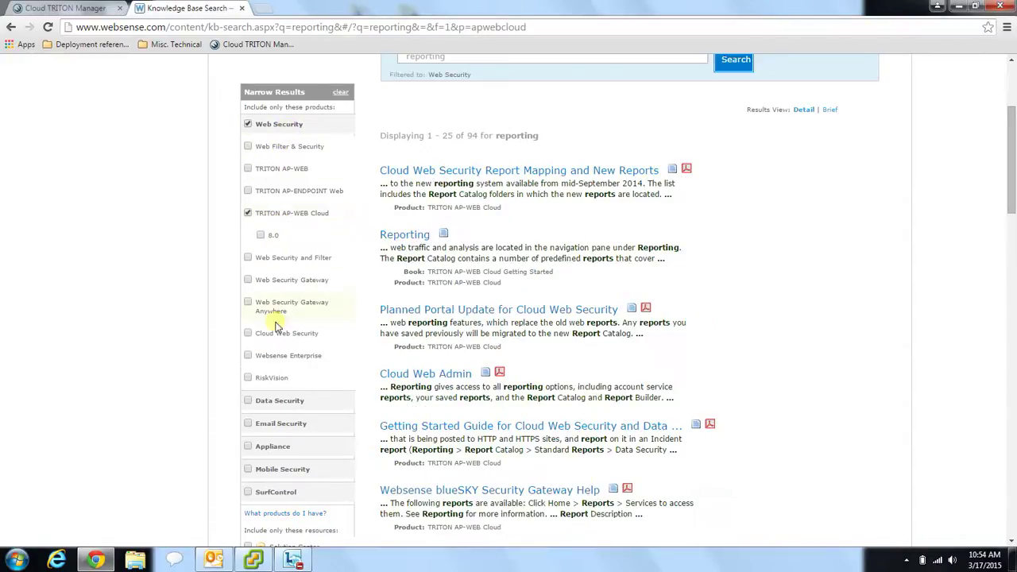
left_click(276, 332)
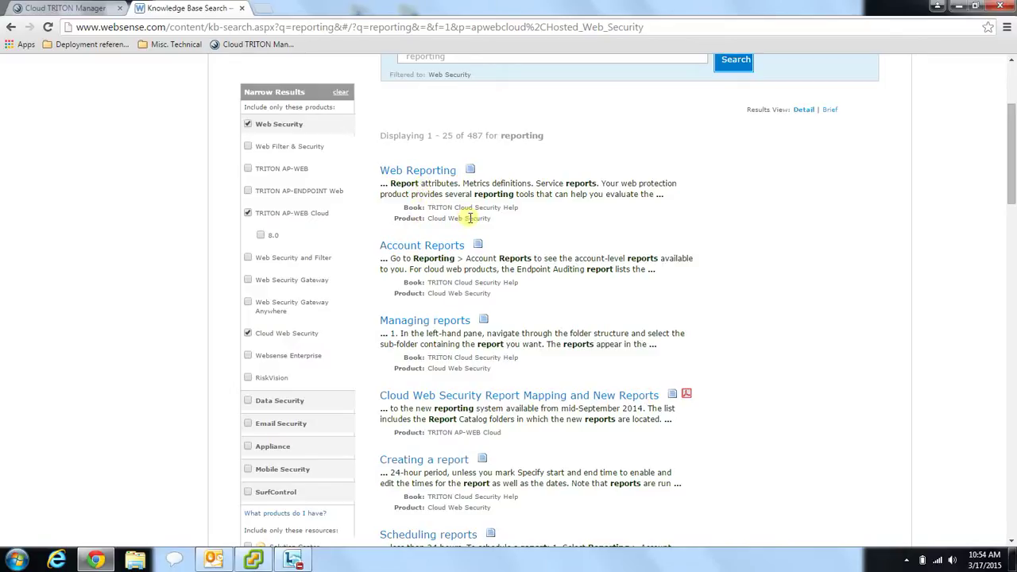
left_click(438, 174)
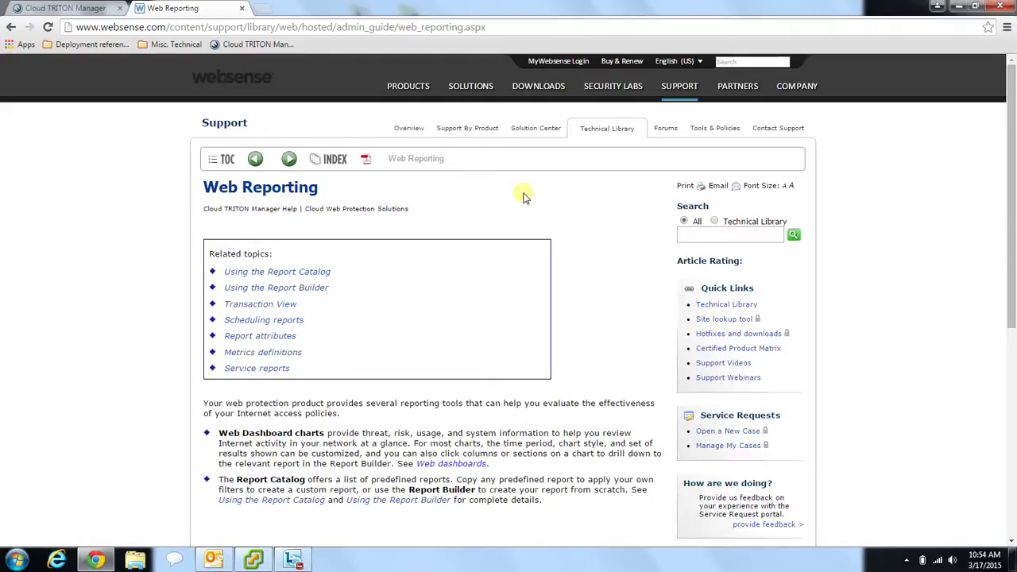
mouse_move(675, 83)
Switch to Cloud TRITON Manager, log on with the prefilled credentials, and open the Report Builder for web reports.
left_click(53, 7)
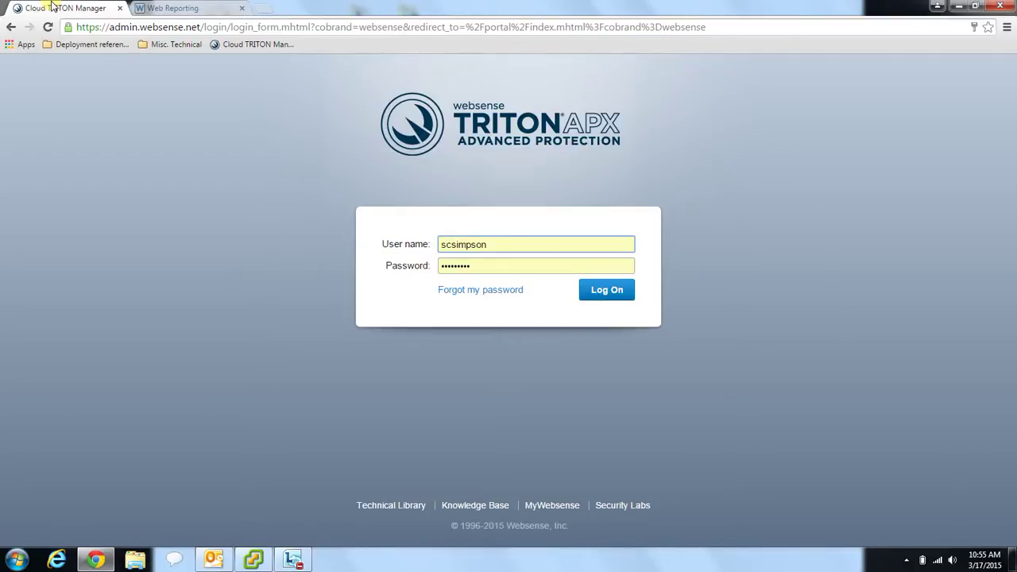
left_click(599, 291)
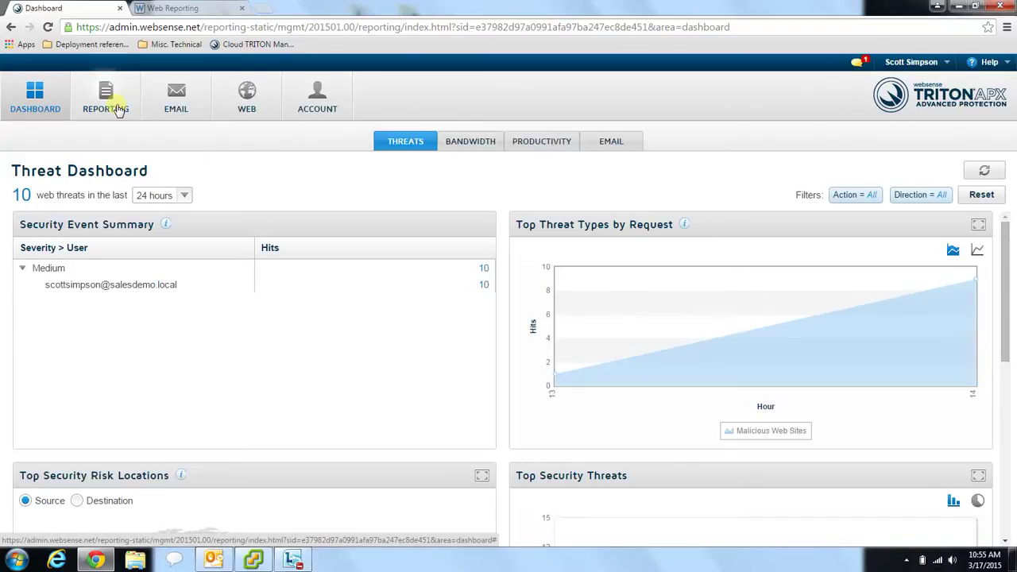
left_click(117, 109)
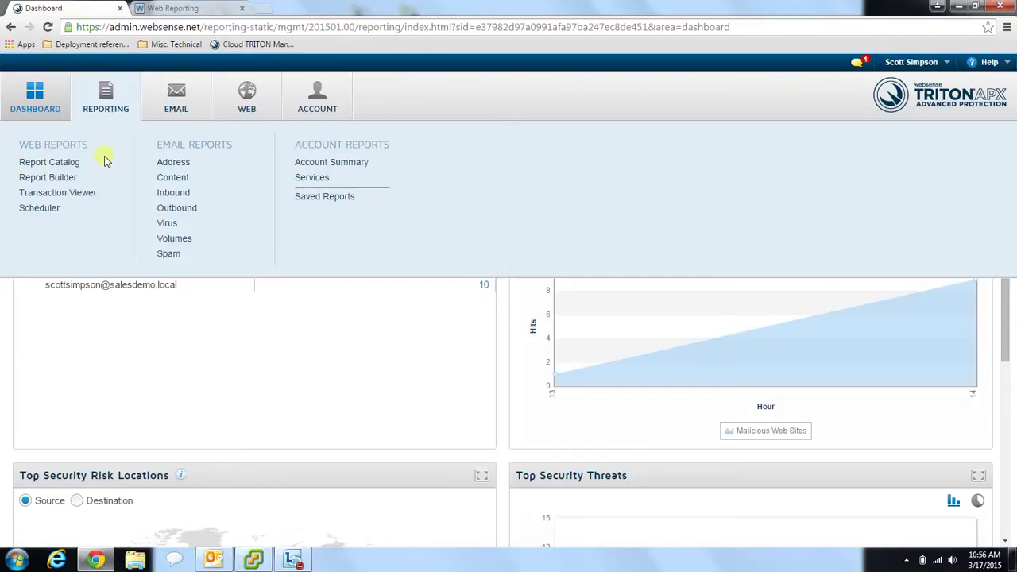
left_click(46, 177)
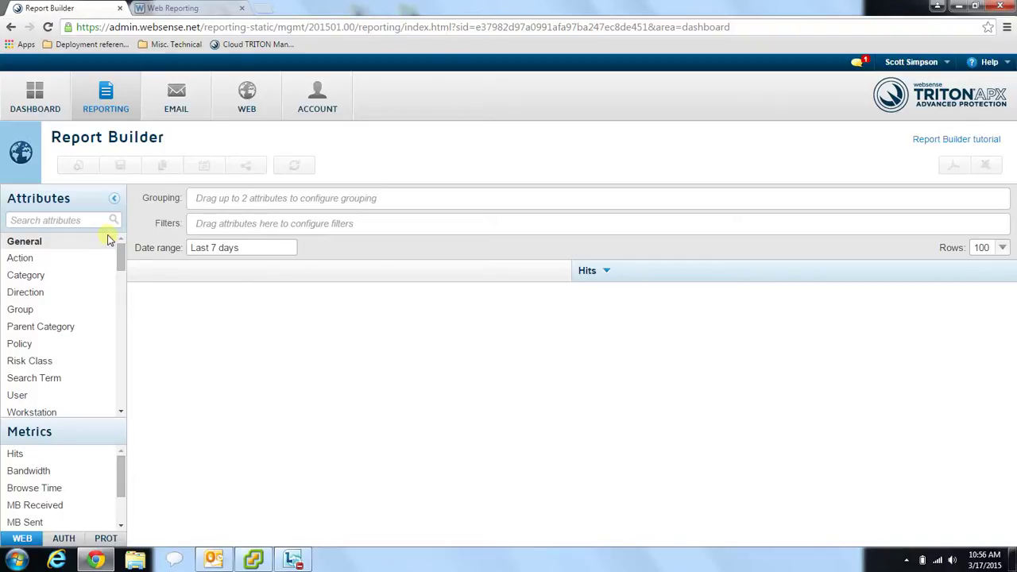
Group the web report by User and by Domain within each user, and update the report.
scroll(86, 266, "down", 3)
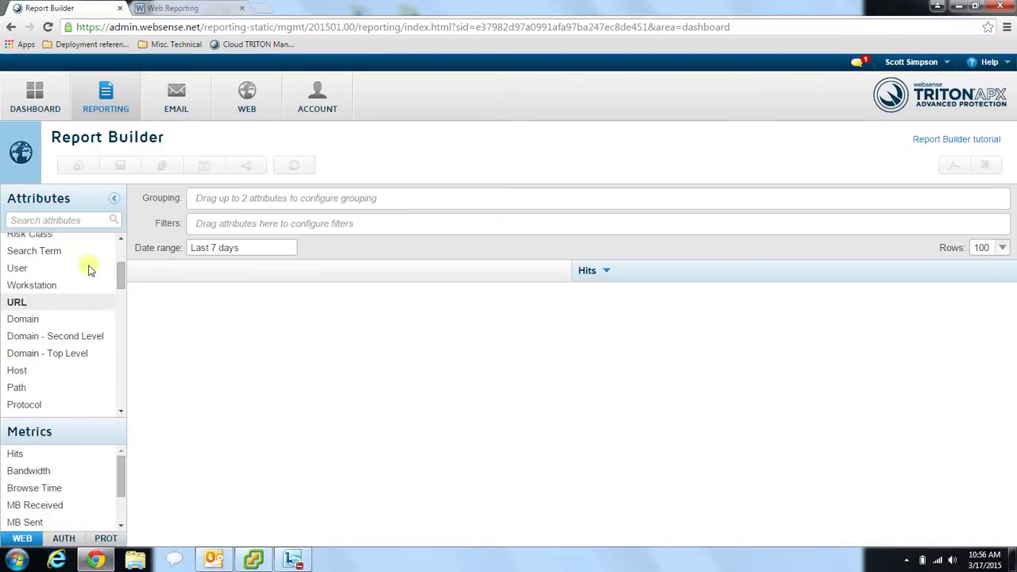
scroll(89, 270, "down", 2)
scroll(89, 270, "down", 4)
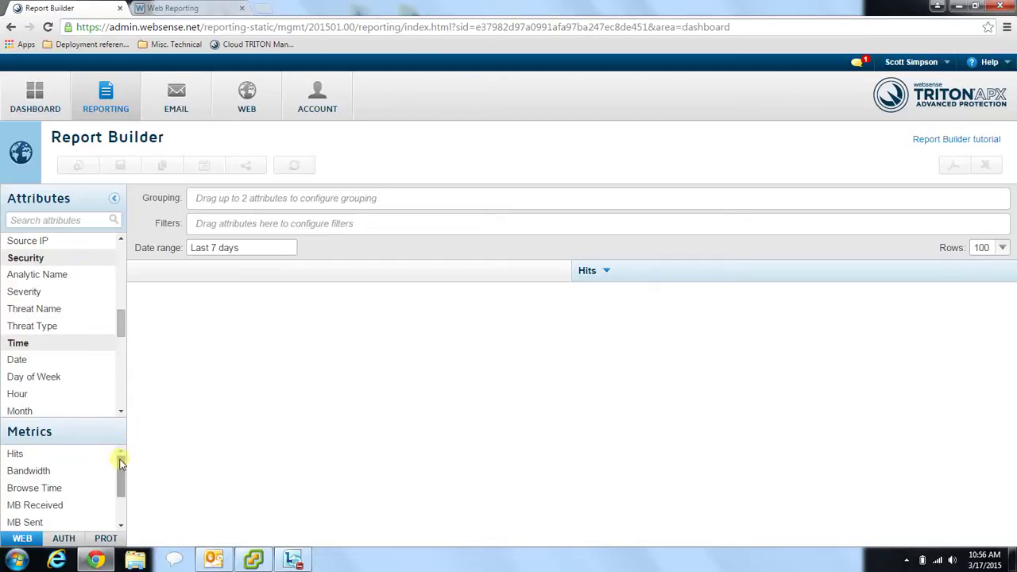
left_click_drag(121, 461, 124, 494)
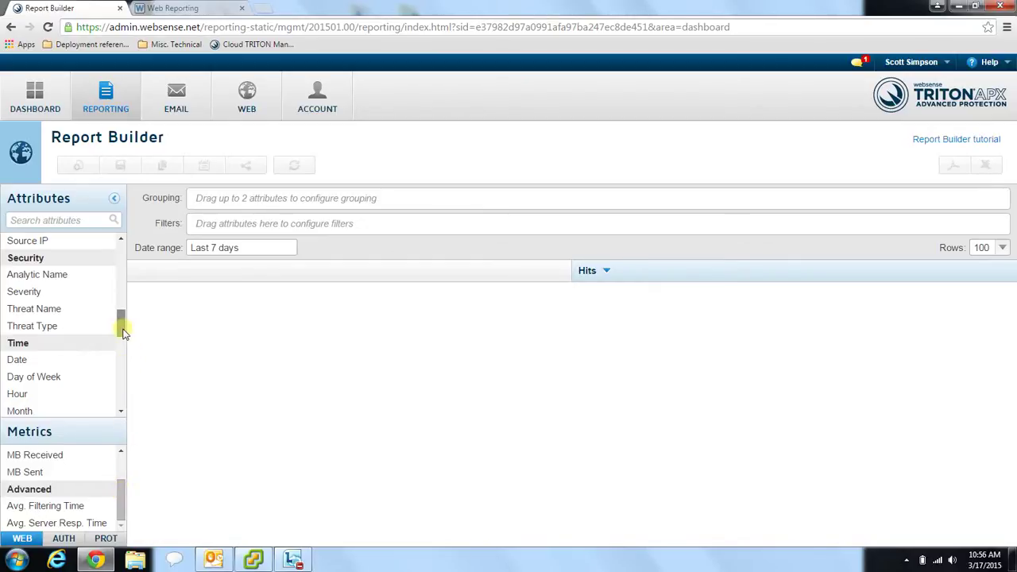
left_click_drag(122, 329, 124, 248)
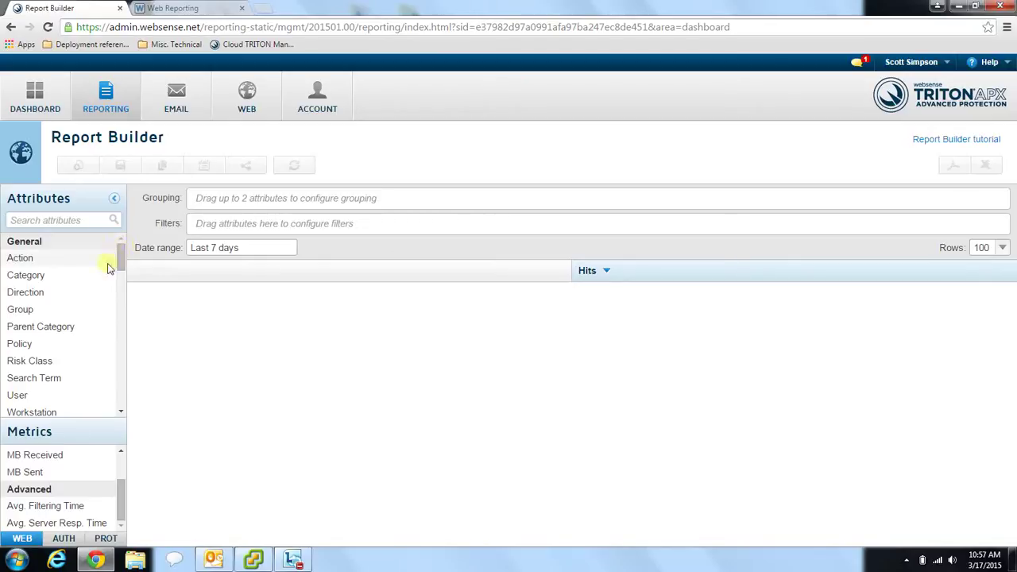
left_click_drag(16, 395, 236, 199)
scroll(82, 312, "down", 3)
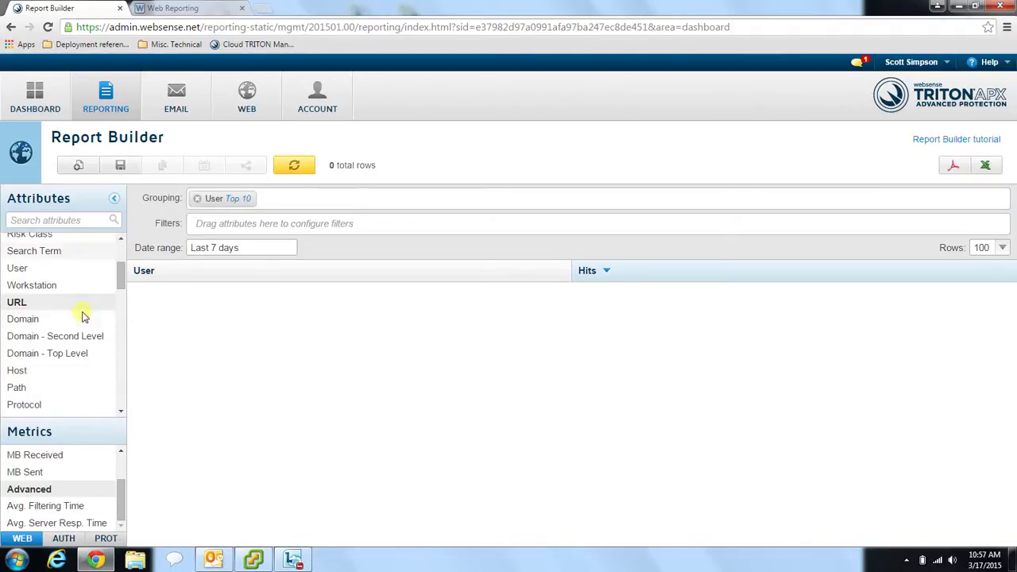
left_click_drag(51, 319, 316, 198)
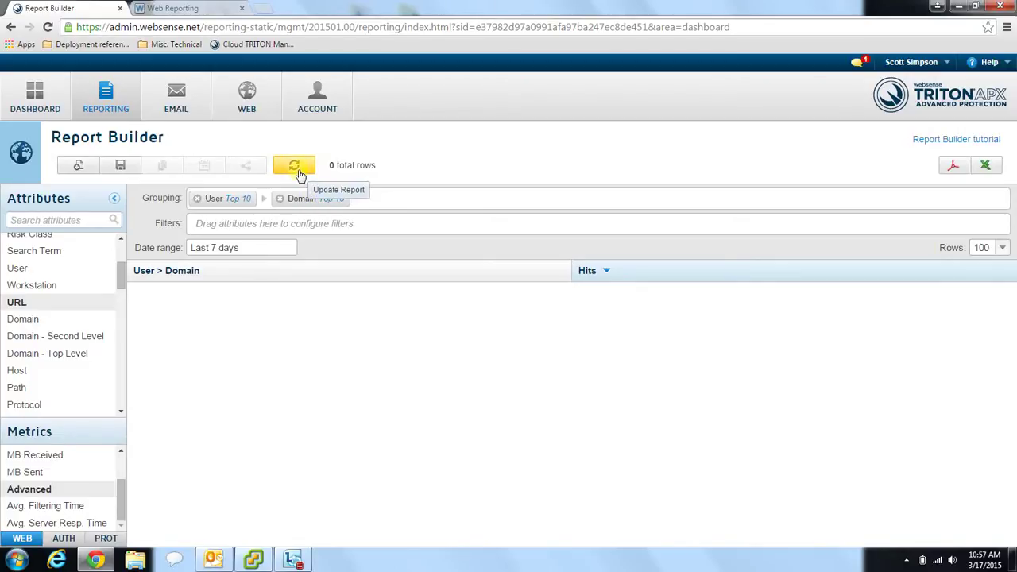
left_click(296, 168)
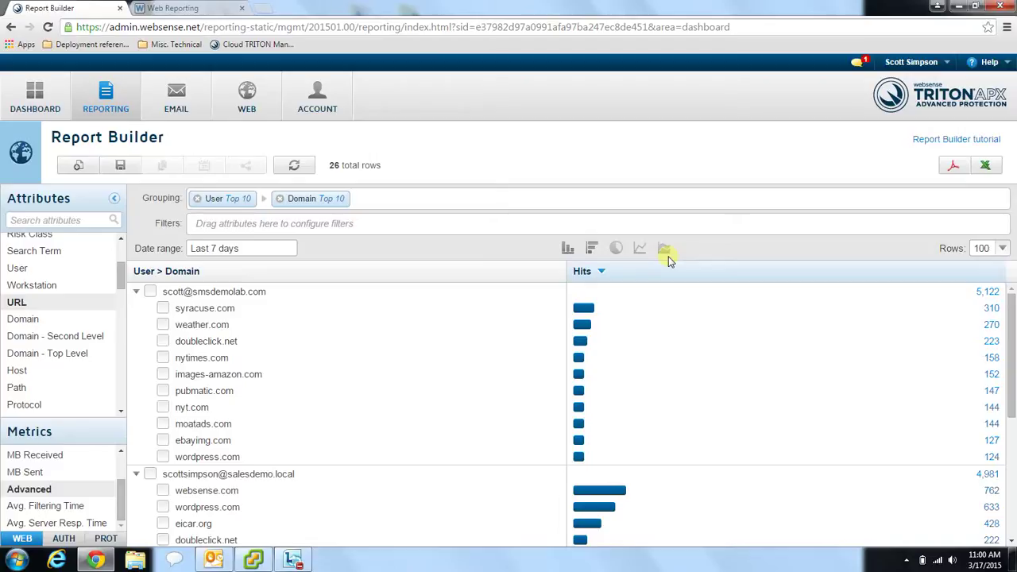
Chart the report as columns, switch to the horizontal bar chart, and review the hits per user and domain.
left_click(565, 253)
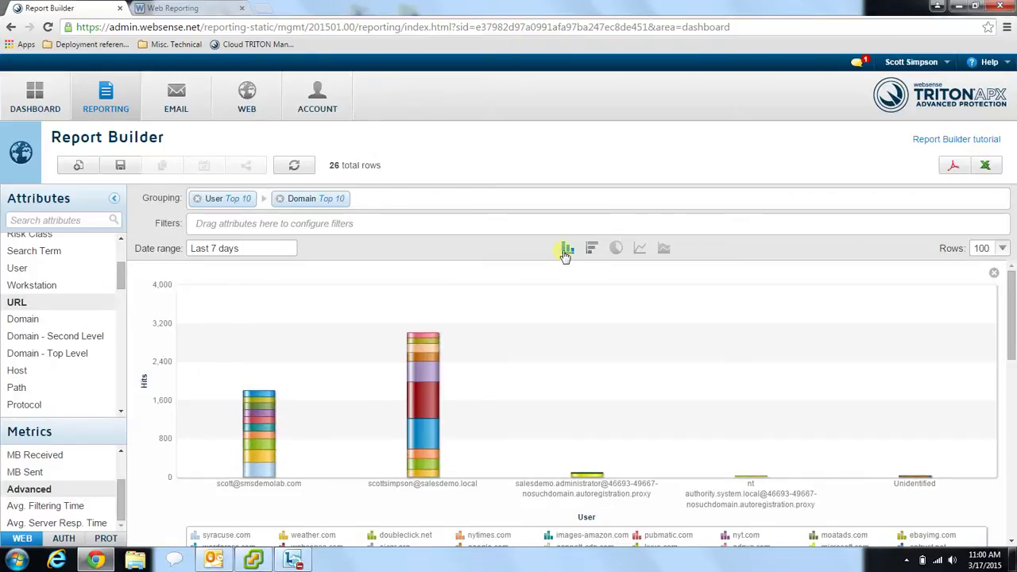
left_click(594, 251)
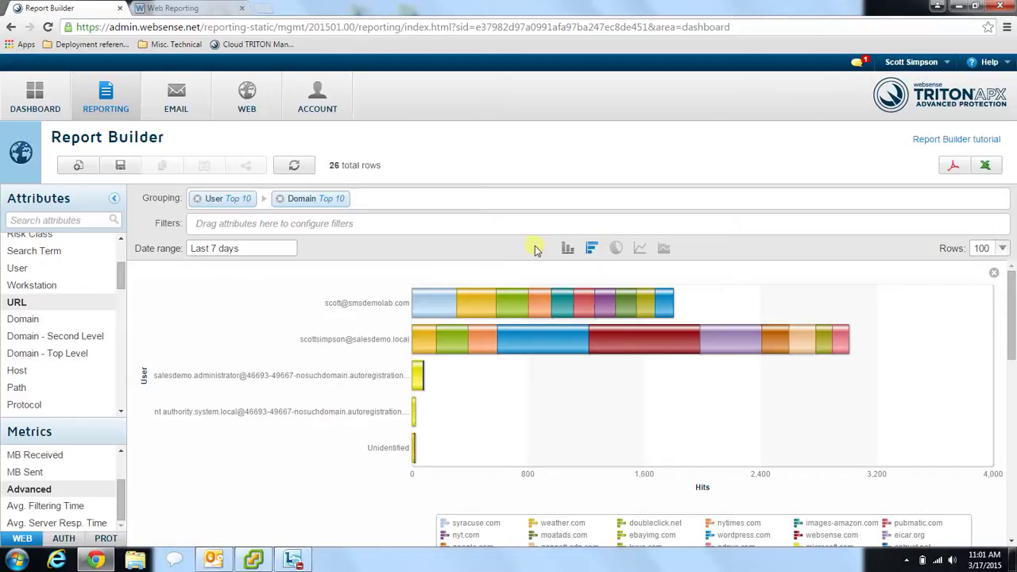
scroll(884, 317, "down", 5)
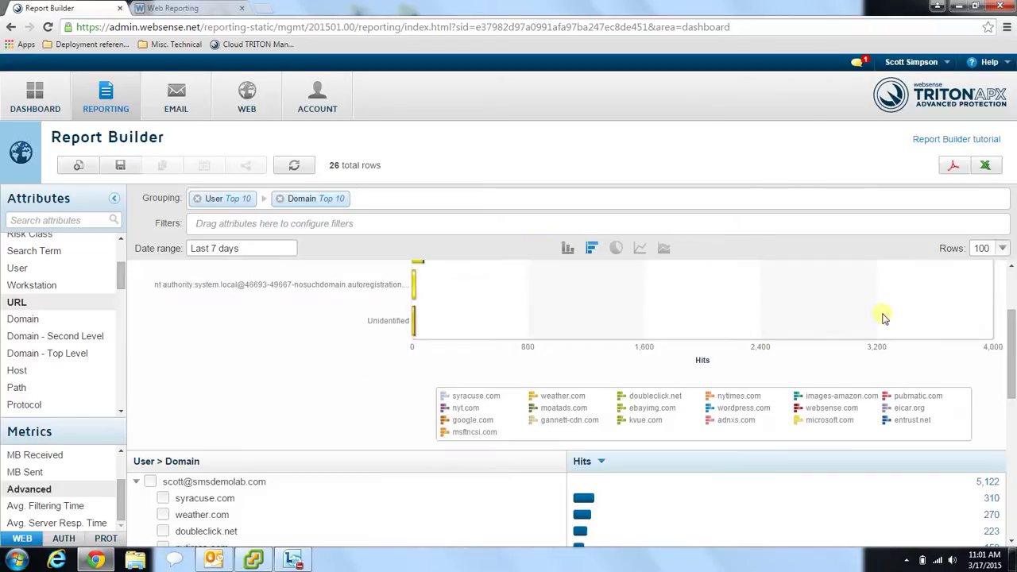
scroll(884, 318, "down", 4)
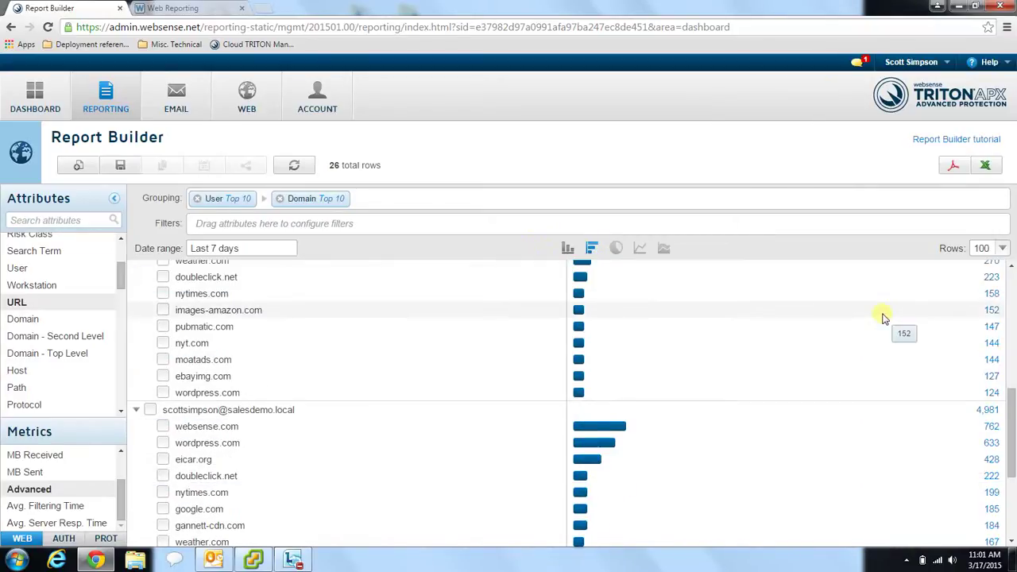
scroll(884, 318, "up", 3)
scroll(884, 318, "up", 6)
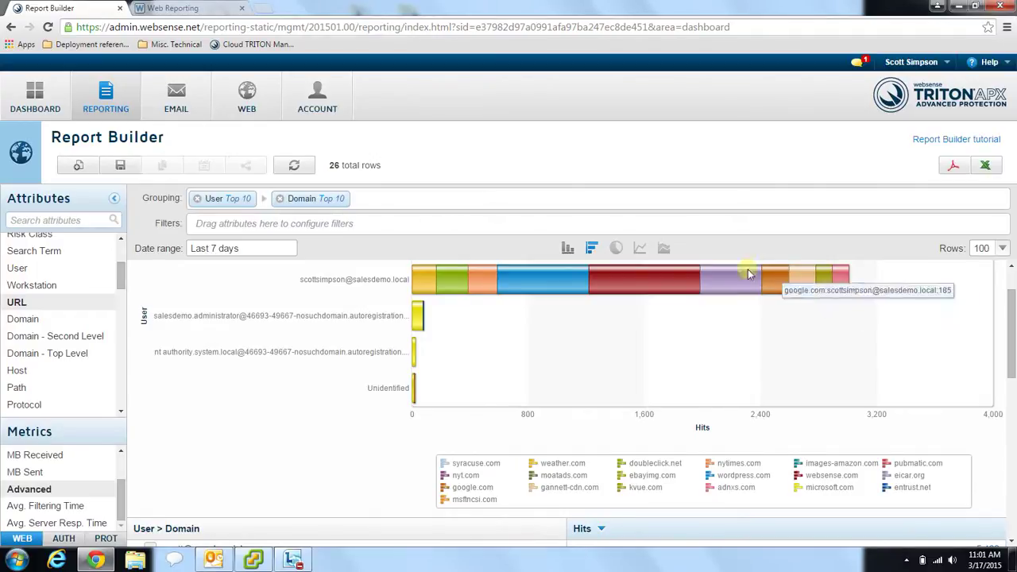
Open the options of the User grouping.
left_click(239, 200)
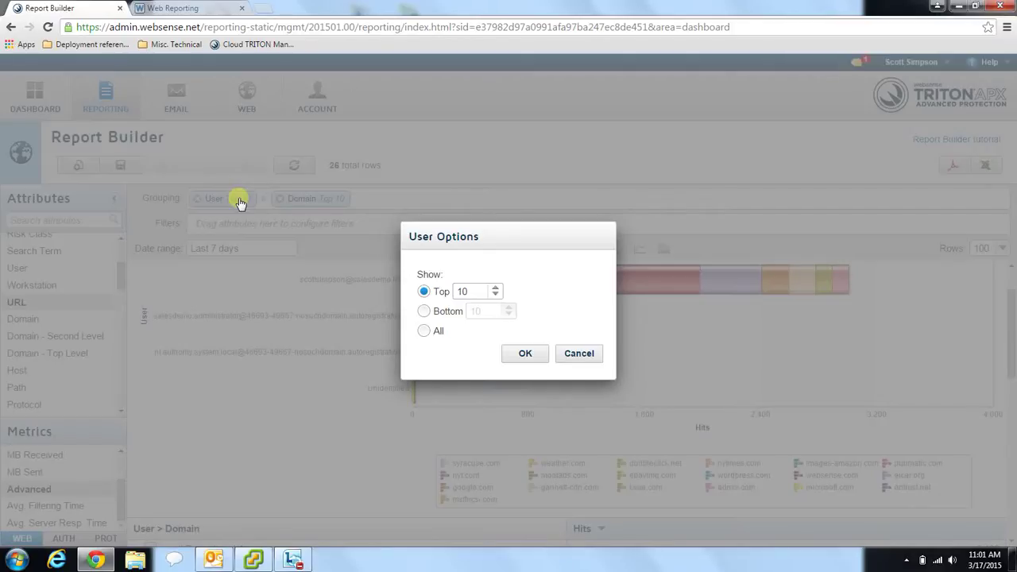
Try other limits for the User grouping, including the top 50 and top 1001 users, and clear the value.
left_click(496, 288)
left_click(496, 288)
left_click(495, 289)
left_click(499, 298)
left_click(499, 298)
left_click(498, 298)
left_click(499, 298)
left_click(499, 298)
left_click(498, 297)
left_click_drag(458, 293, 448, 296)
type("50")
key("BackSpace")
key("BackSpace")
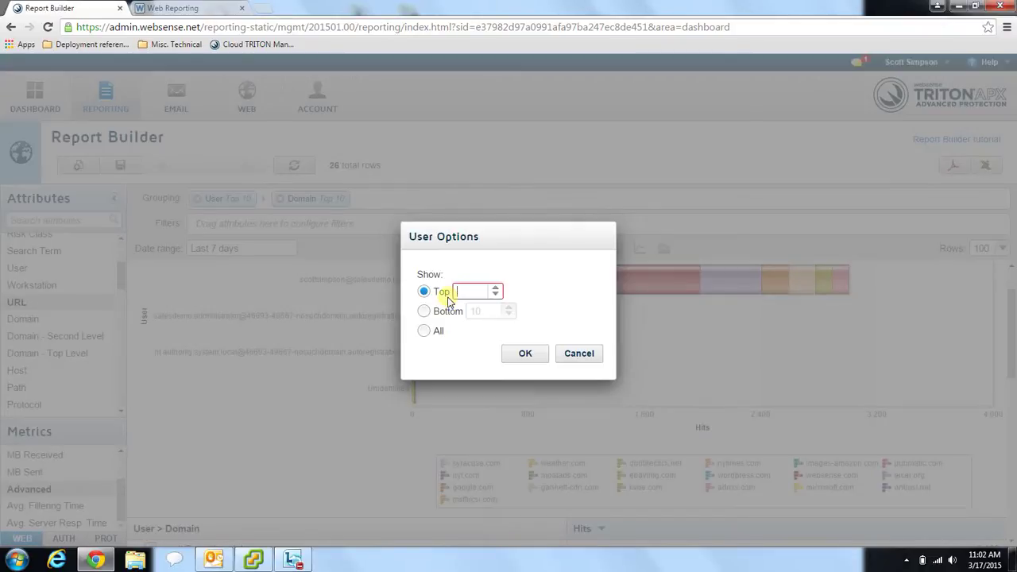
type("1001")
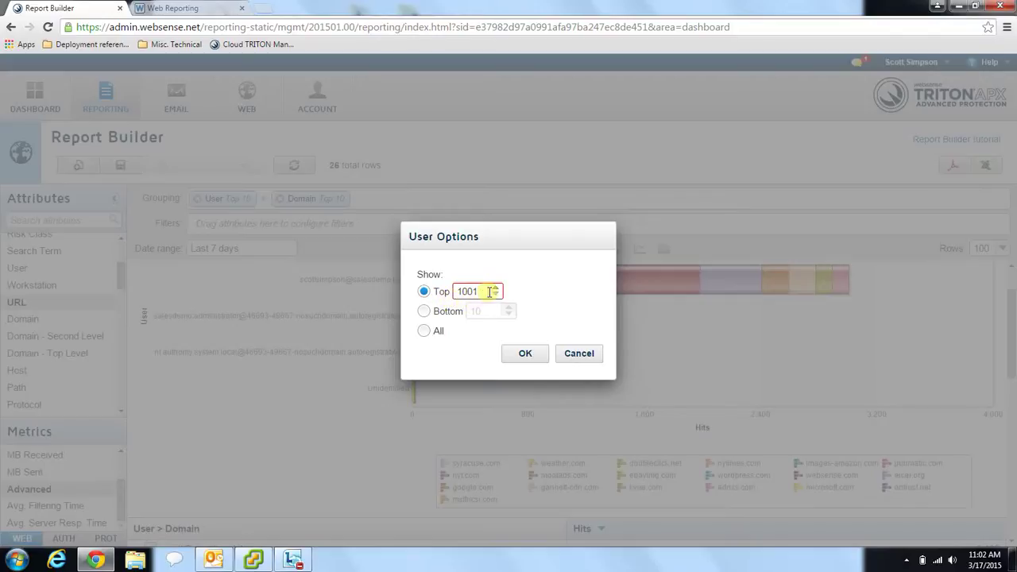
mouse_move(487, 293)
key("BackSpace")
key("BackSpace")
key("BackSpace")
key("BackSpace")
Limit the User grouping to the top 2 users and update the report.
type("2")
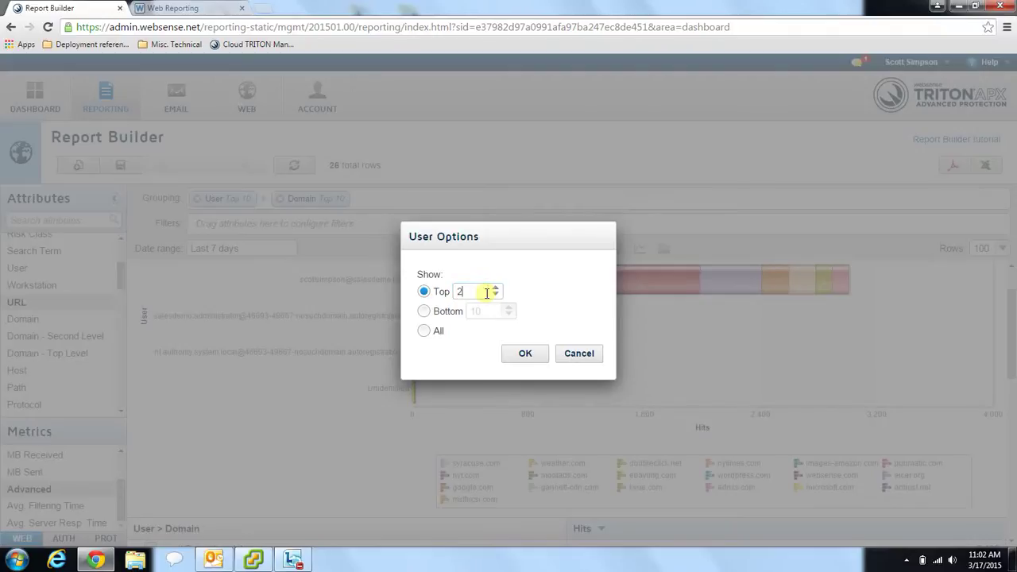
left_click(528, 354)
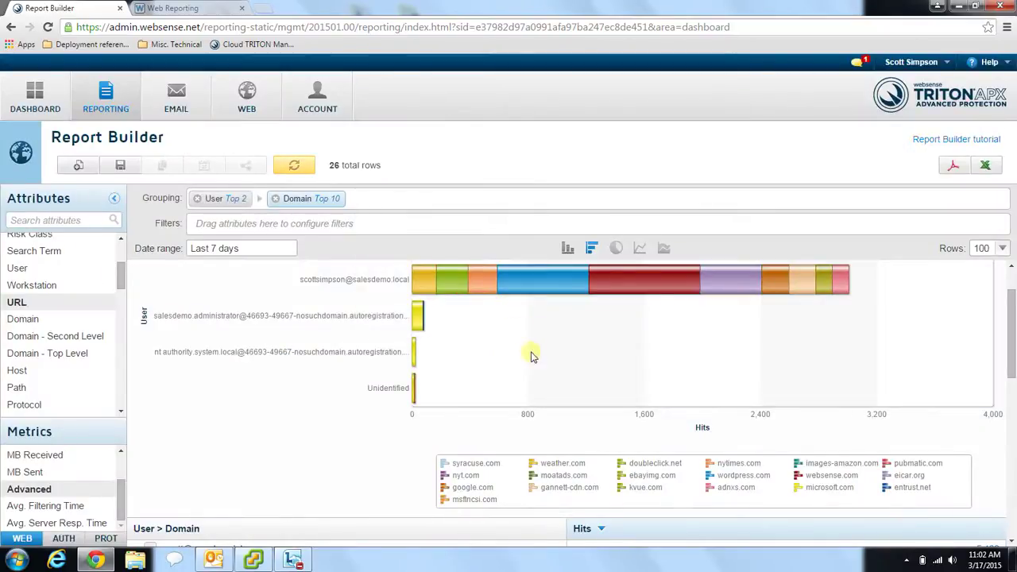
left_click(311, 169)
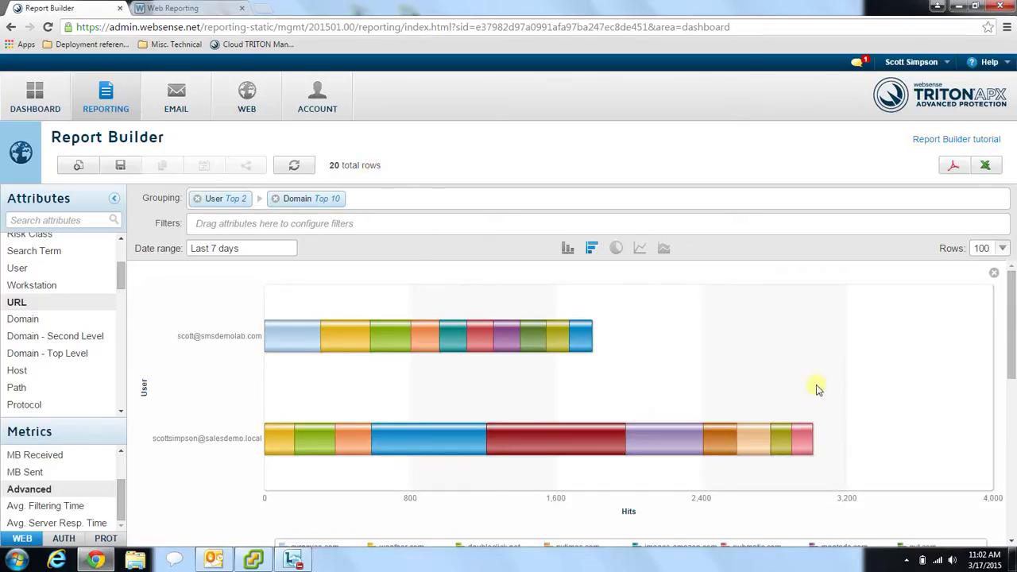
Select the first user in the results table and browse the attributes available for drilling into that user's data.
scroll(833, 379, "down", 2)
scroll(833, 375, "down", 5)
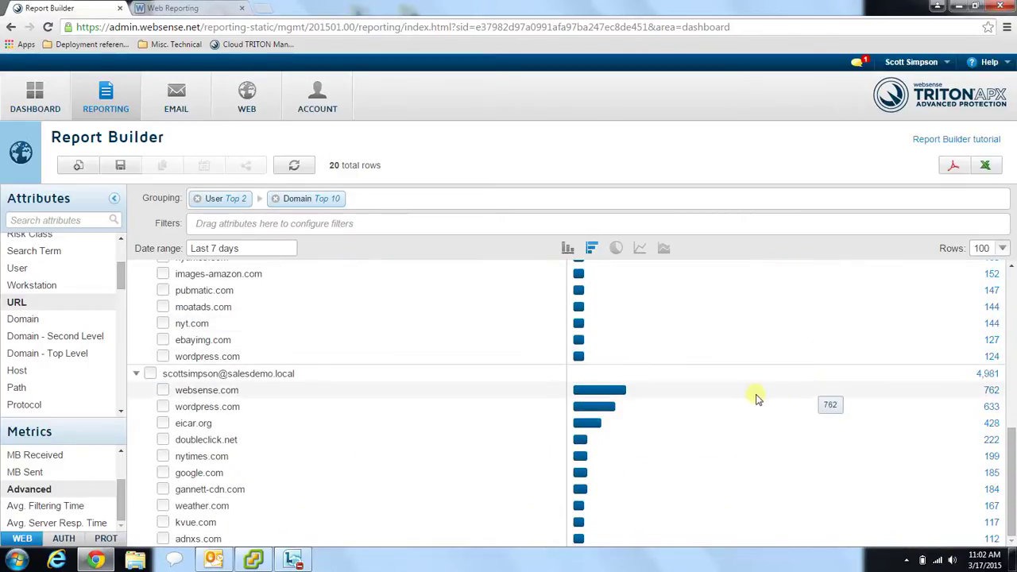
scroll(755, 398, "up", 2)
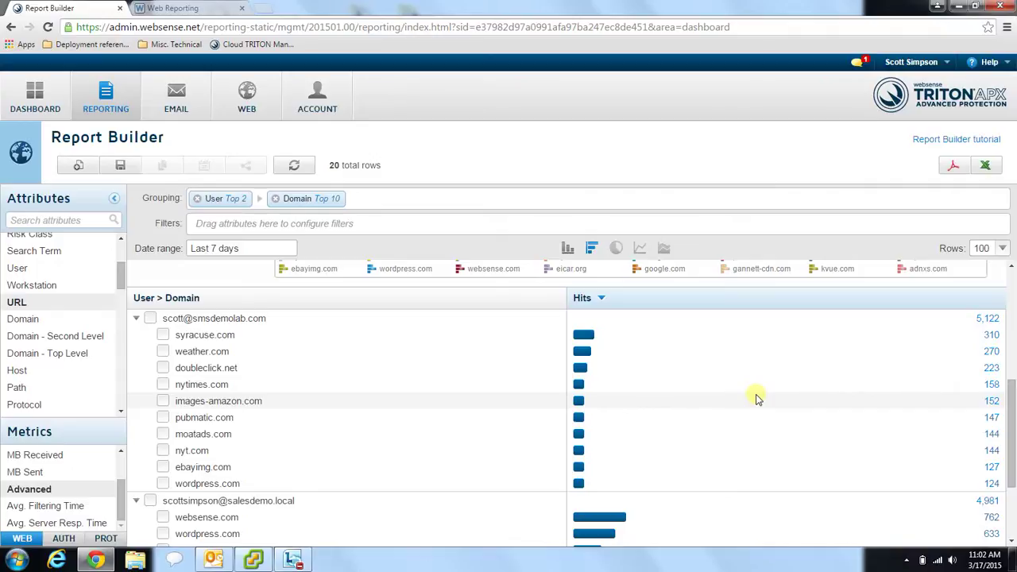
left_click(235, 324)
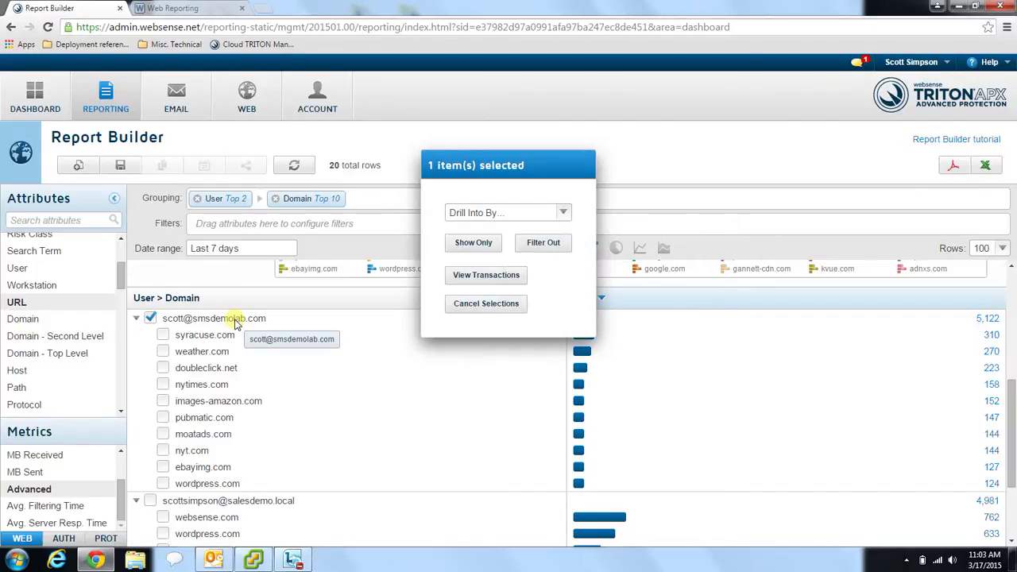
left_click(563, 213)
scroll(531, 261, "down", 3)
scroll(531, 261, "down", 12)
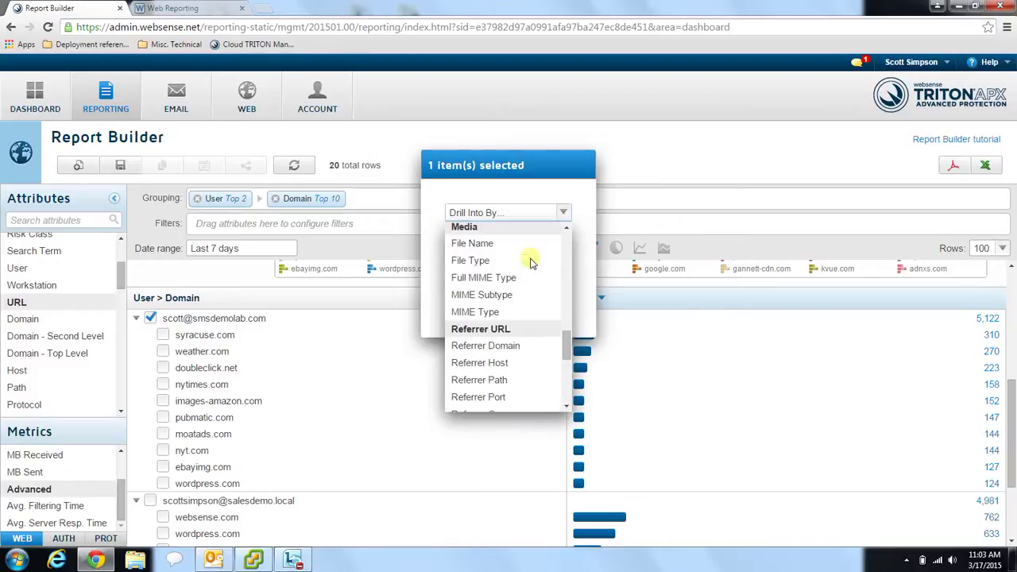
scroll(532, 263, "down", 3)
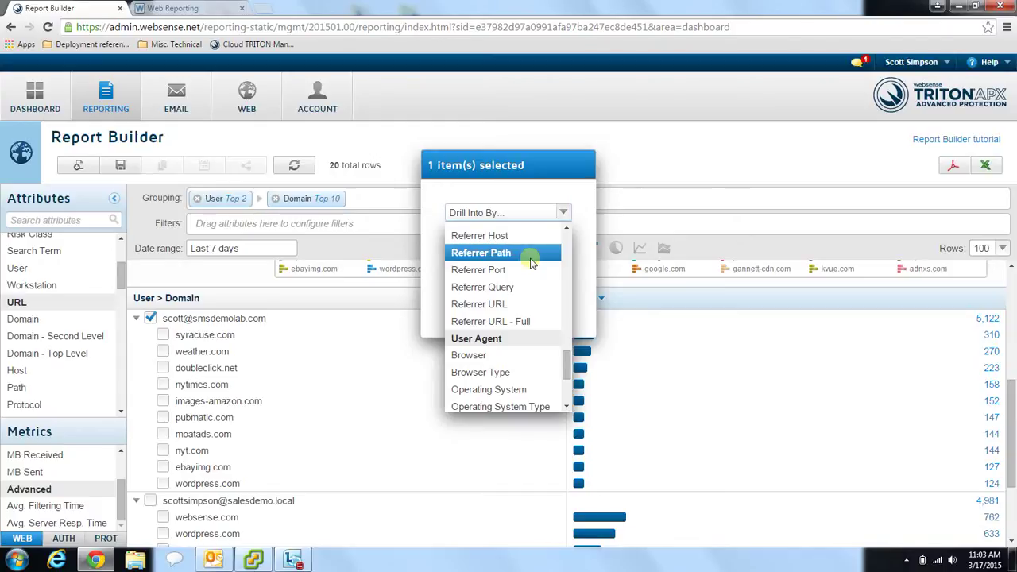
left_click(525, 177)
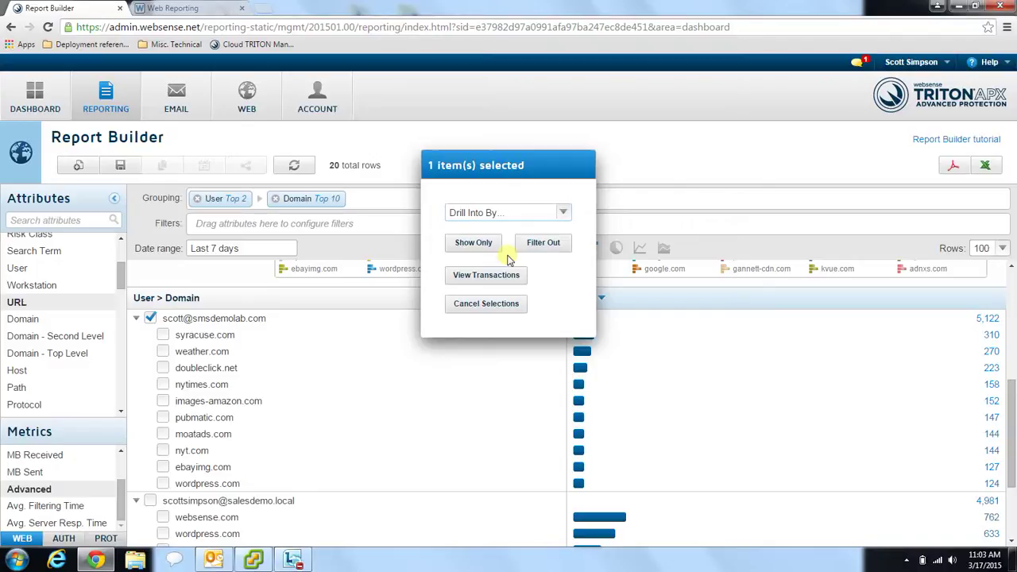
View the selected user's individual transactions for the last 7 days, and return to the grouped report.
left_click(490, 276)
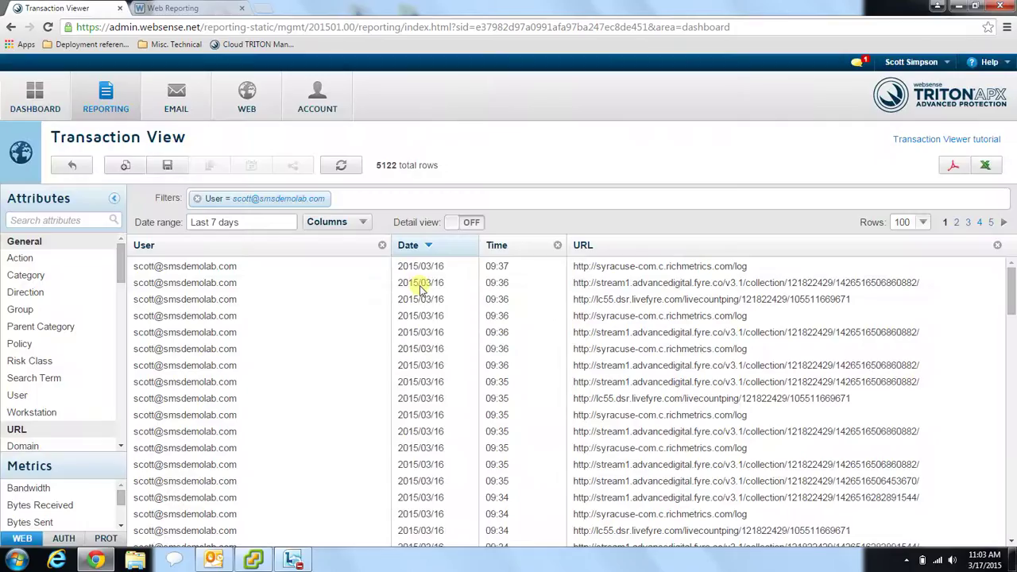
scroll(419, 292, "down", 3)
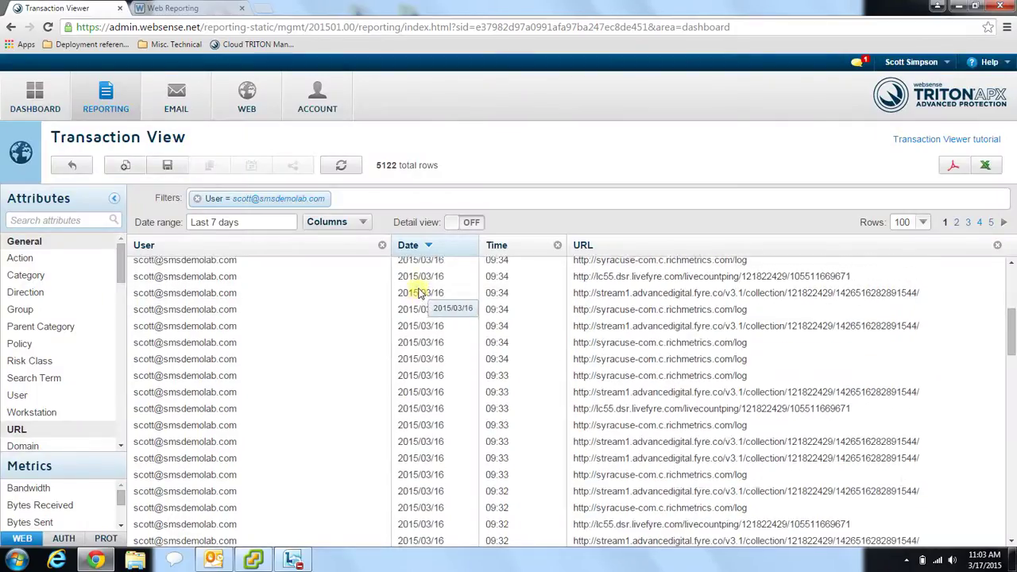
left_click(58, 165)
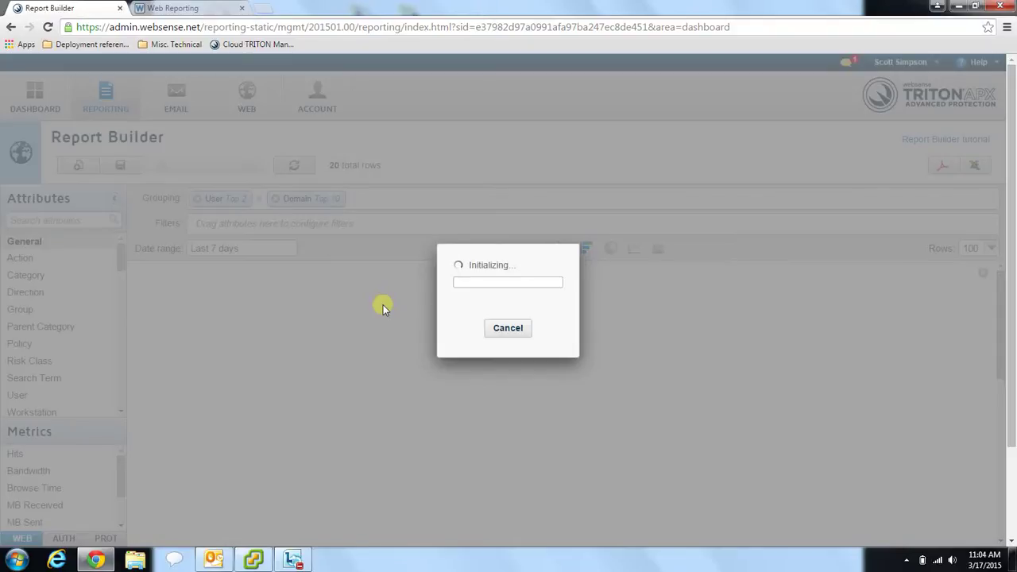
Filter the report to show only the first user and review that user's domains by hits.
scroll(377, 310, "down", 3)
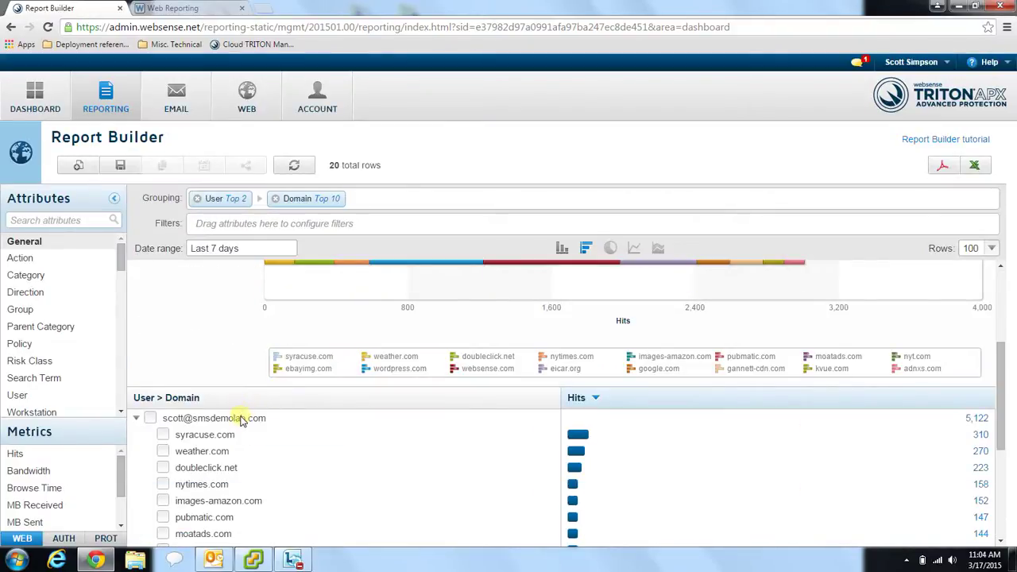
left_click(242, 420)
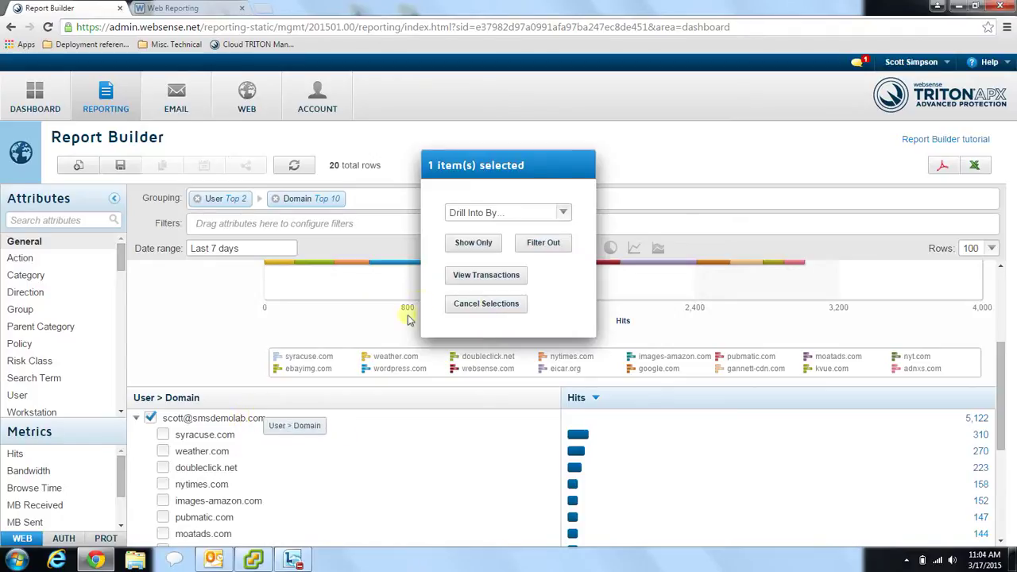
left_click(475, 243)
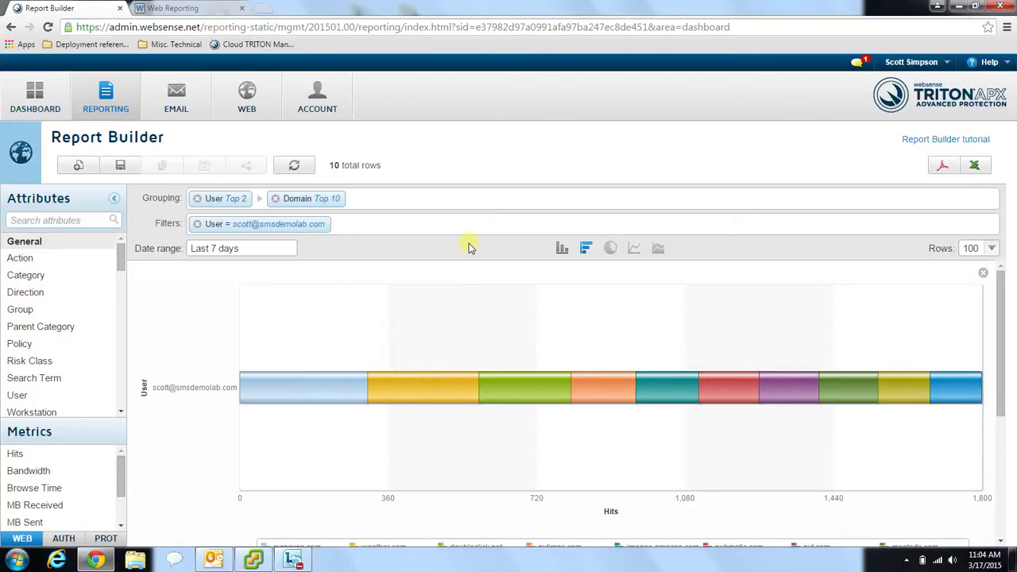
scroll(453, 308, "down", 3)
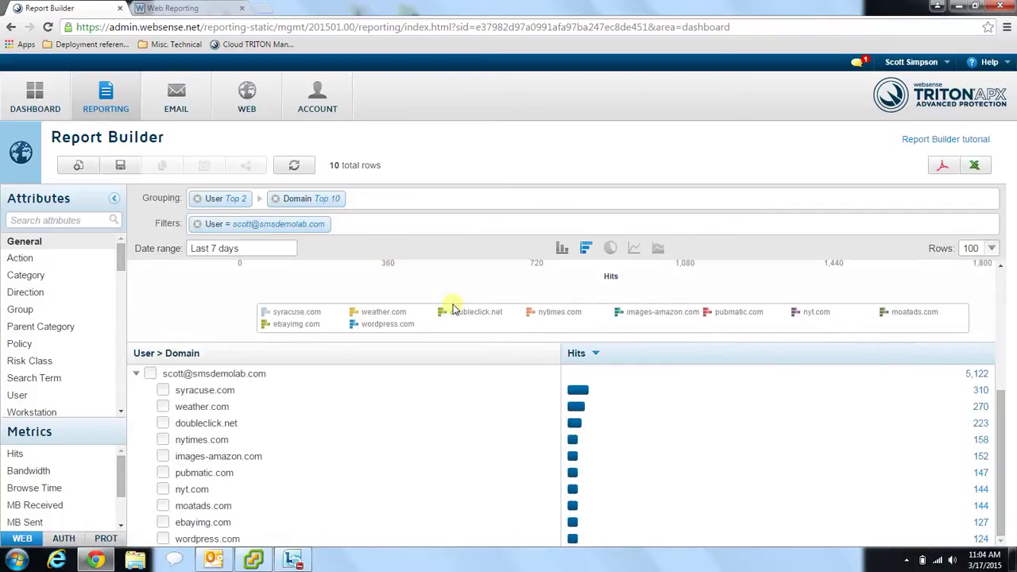
scroll(452, 309, "up", 2)
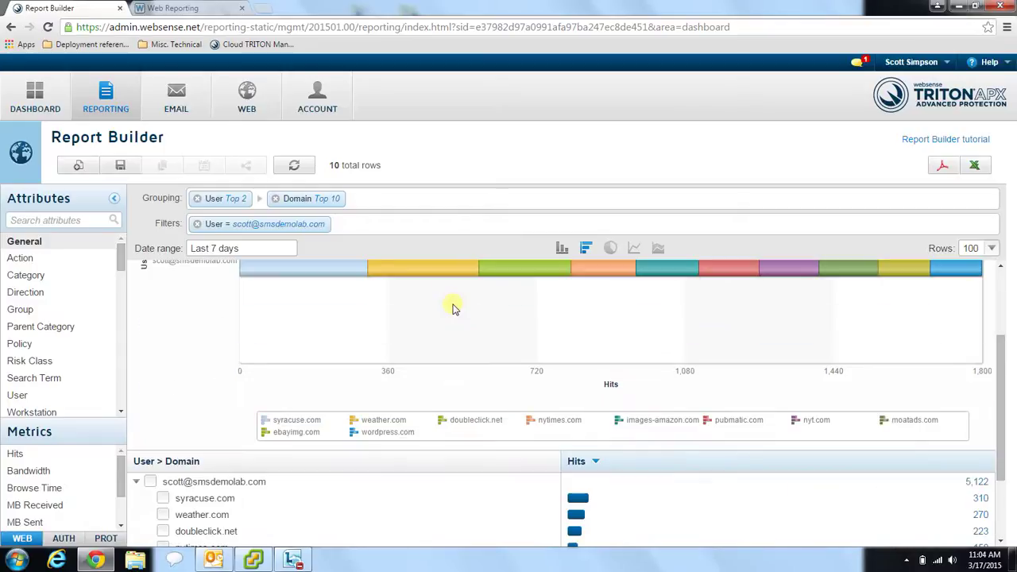
scroll(452, 308, "down", 2)
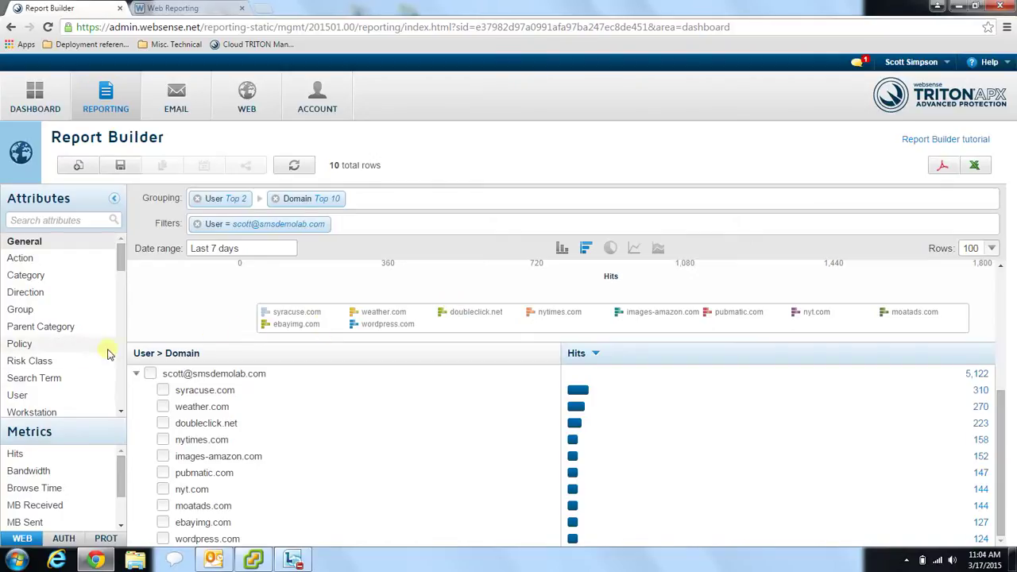
Add the Bandwidth metric as a column beside Hits, and update the report to review its values.
left_click(37, 473)
left_click_drag(37, 475, 773, 425)
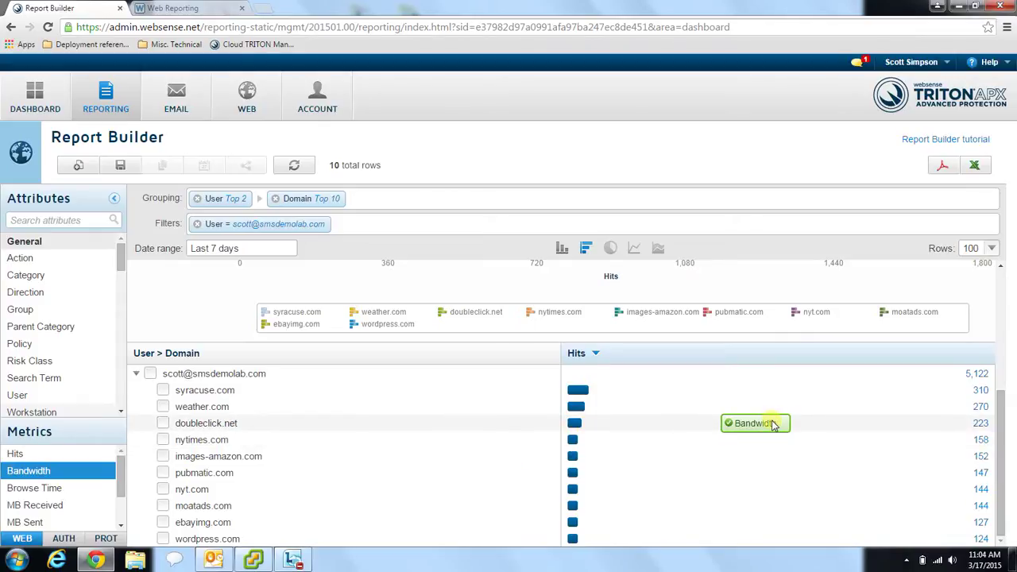
left_click_drag(773, 425, 773, 423)
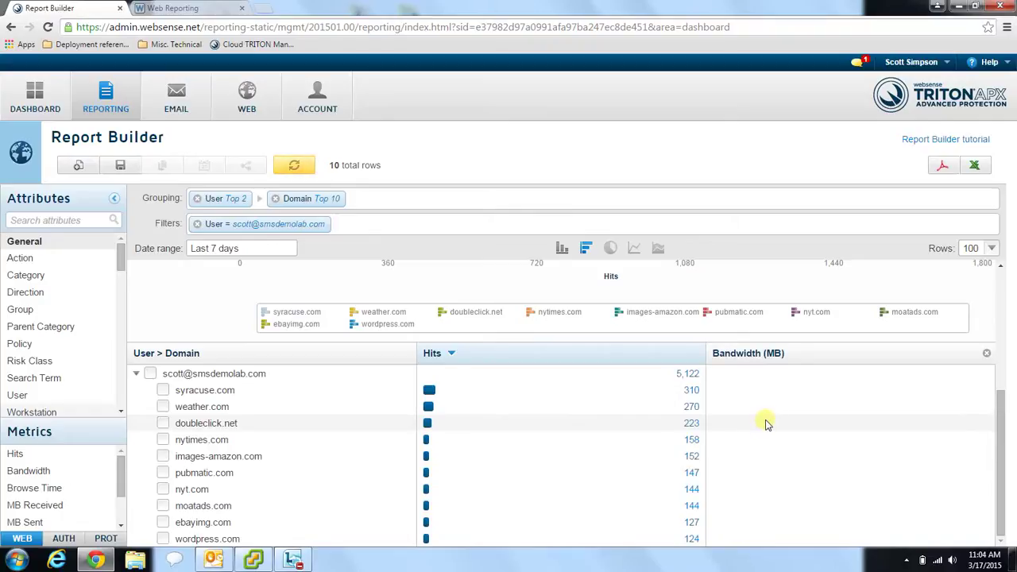
left_click(301, 171)
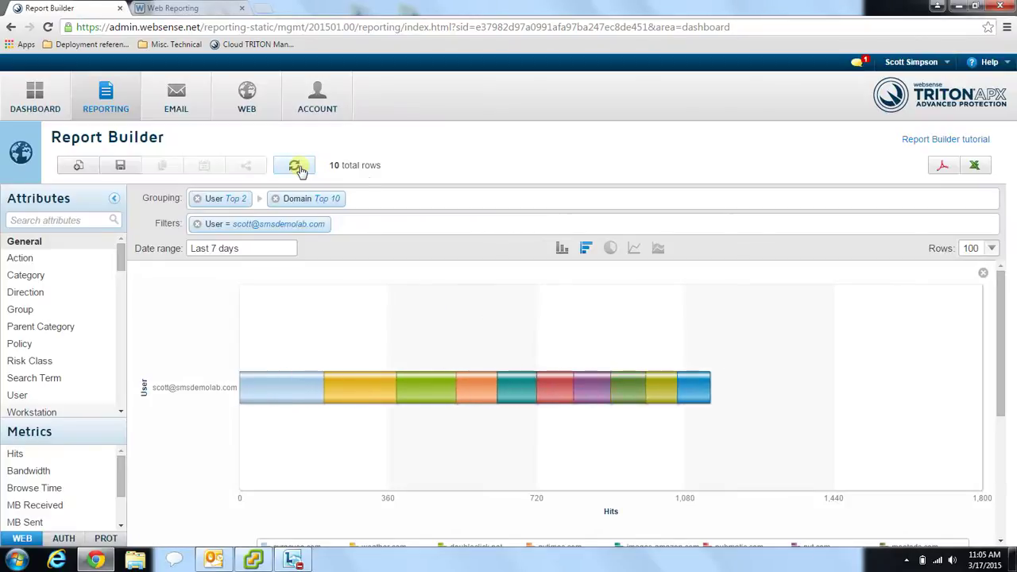
scroll(307, 263, "down", 3)
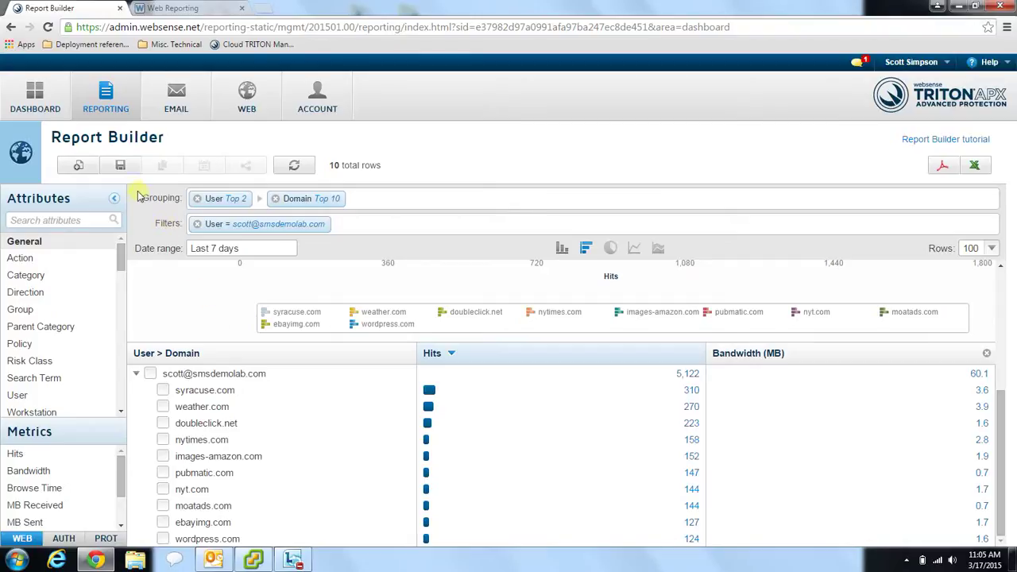
Save the report as "Demonstration" in the My Reports folder.
left_click(120, 165)
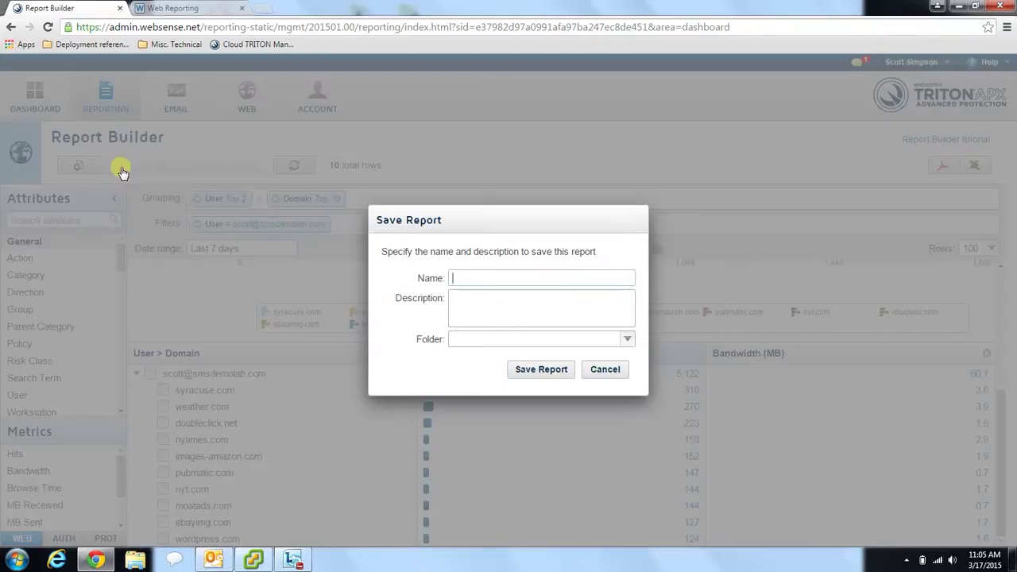
type("Demonstration")
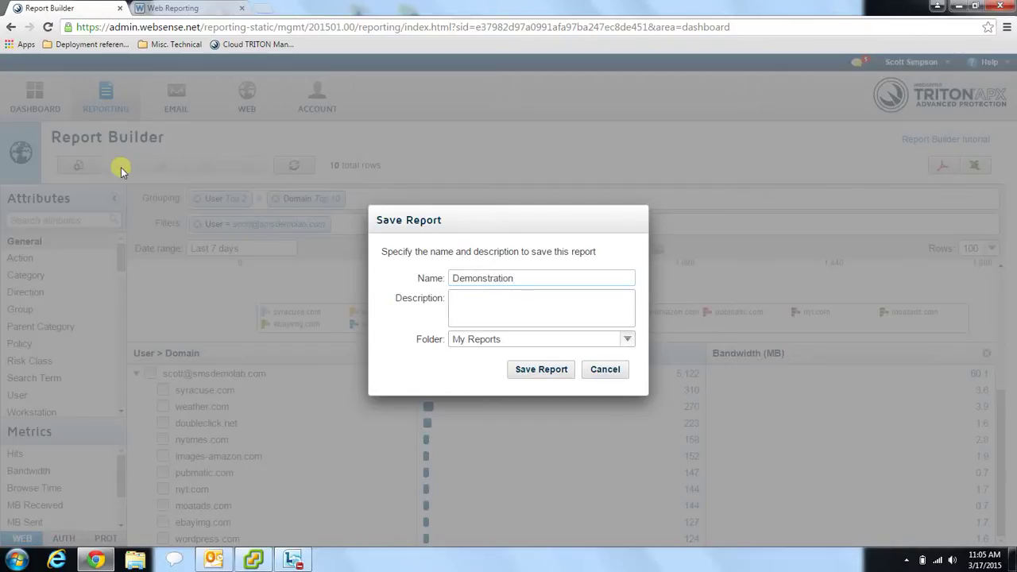
left_click(535, 380)
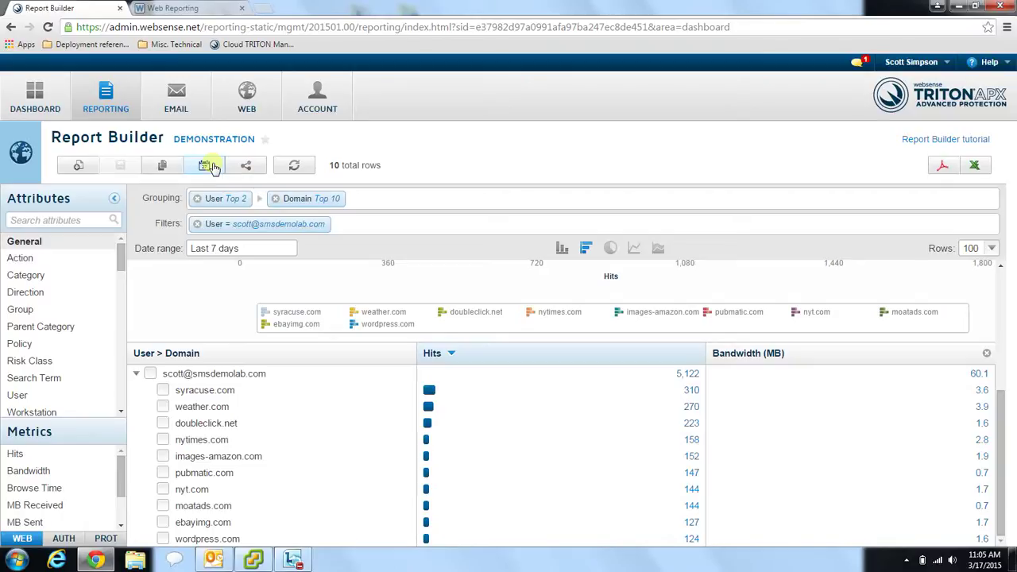
Start a scheduled job for the saved report, name it "Demonstration", and continue to its scheduling options.
left_click(212, 167)
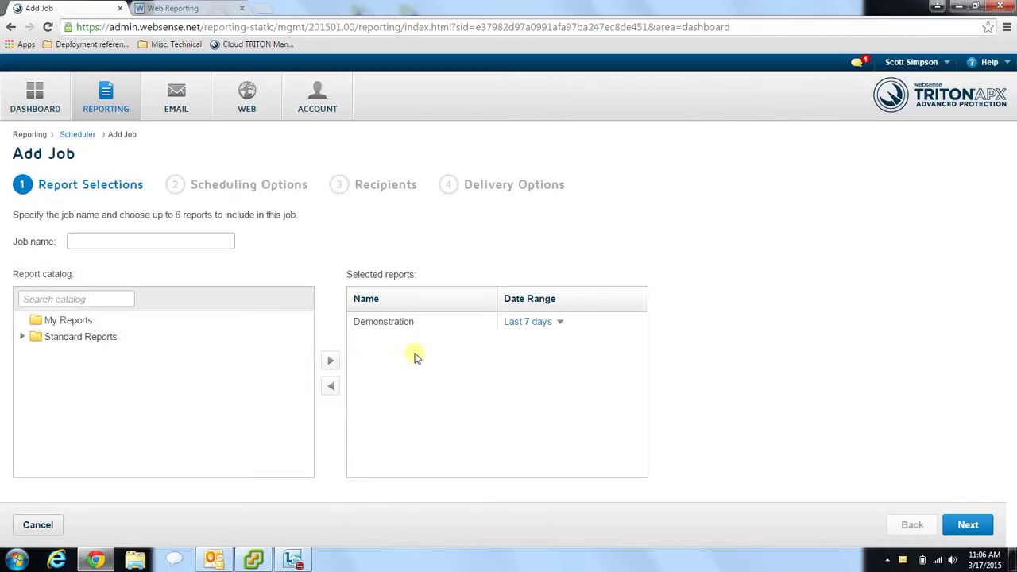
left_click(218, 243)
type("Demon")
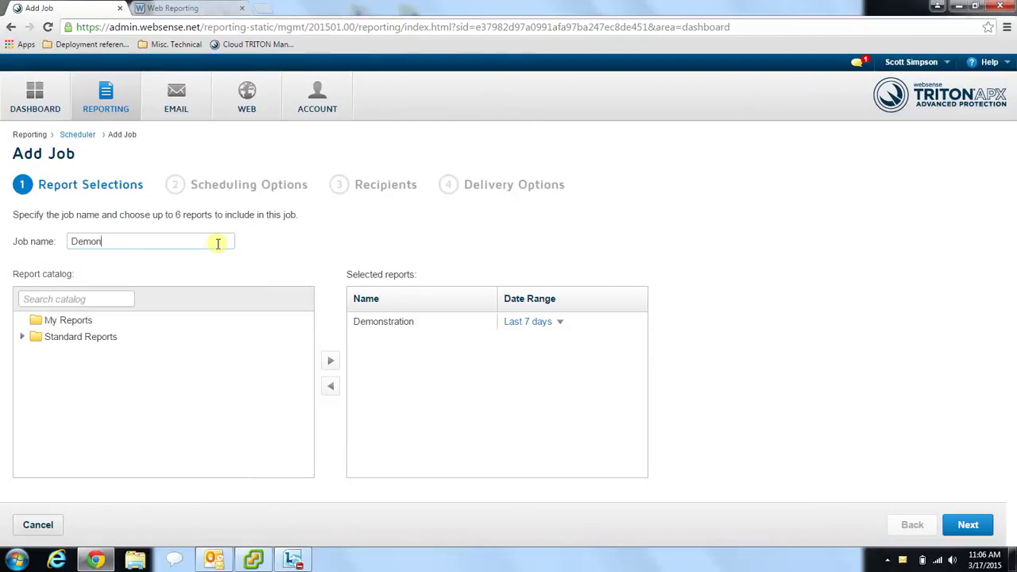
type("stration")
left_click(966, 525)
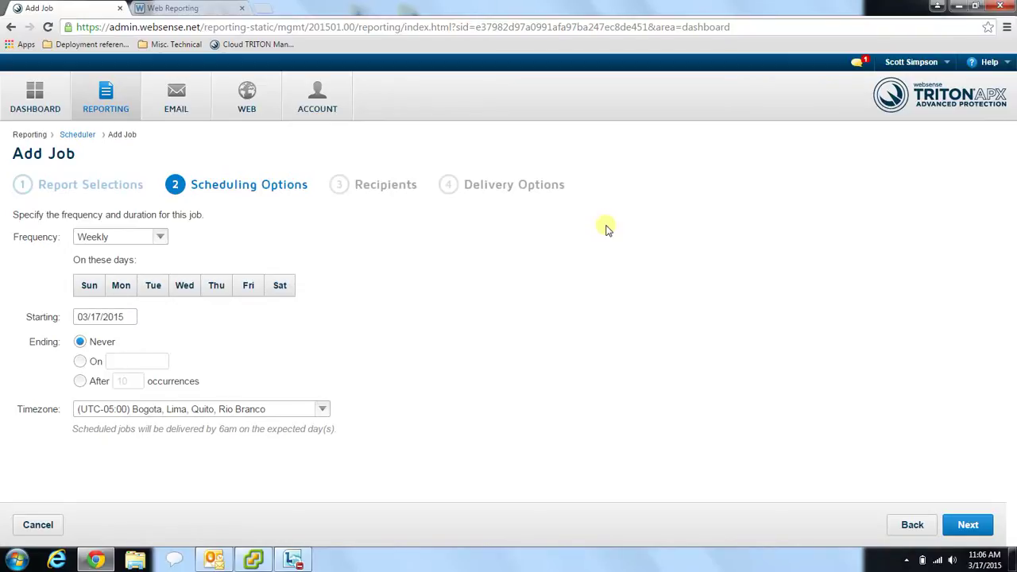
Try the daily, weekly and monthly frequencies for the job to compare their scheduling options.
left_click(161, 241)
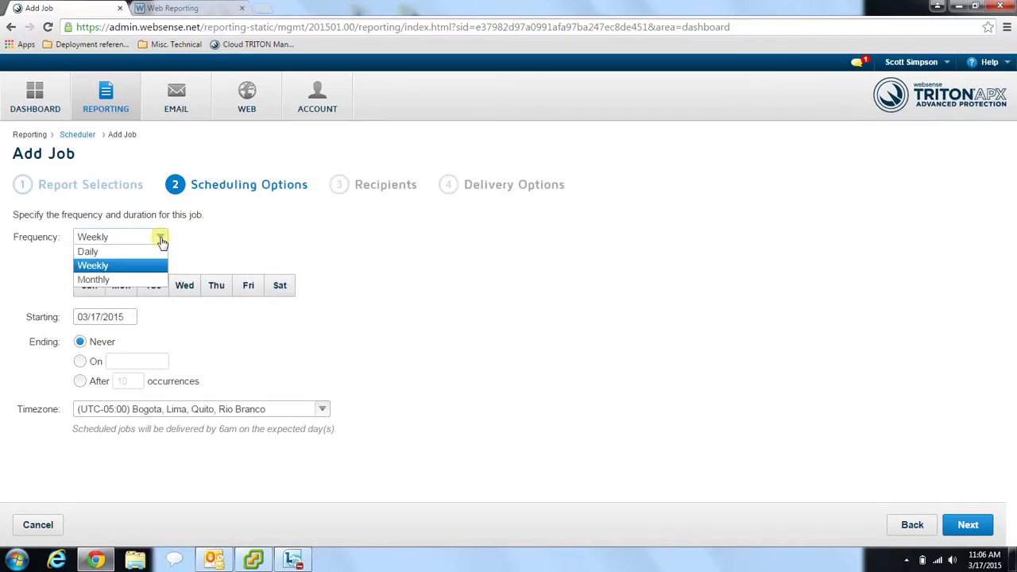
left_click(150, 252)
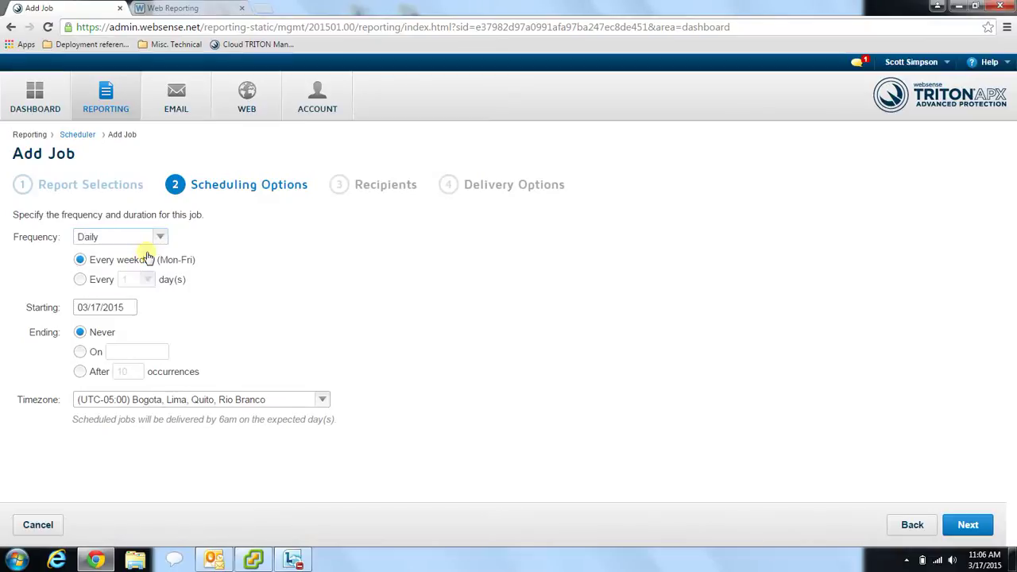
left_click(163, 239)
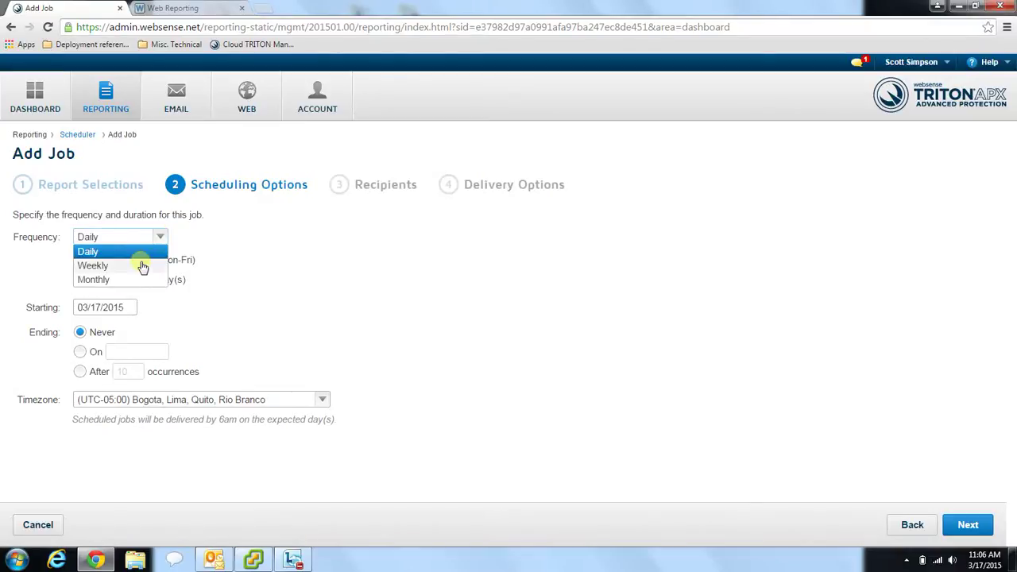
left_click(142, 265)
left_click(158, 243)
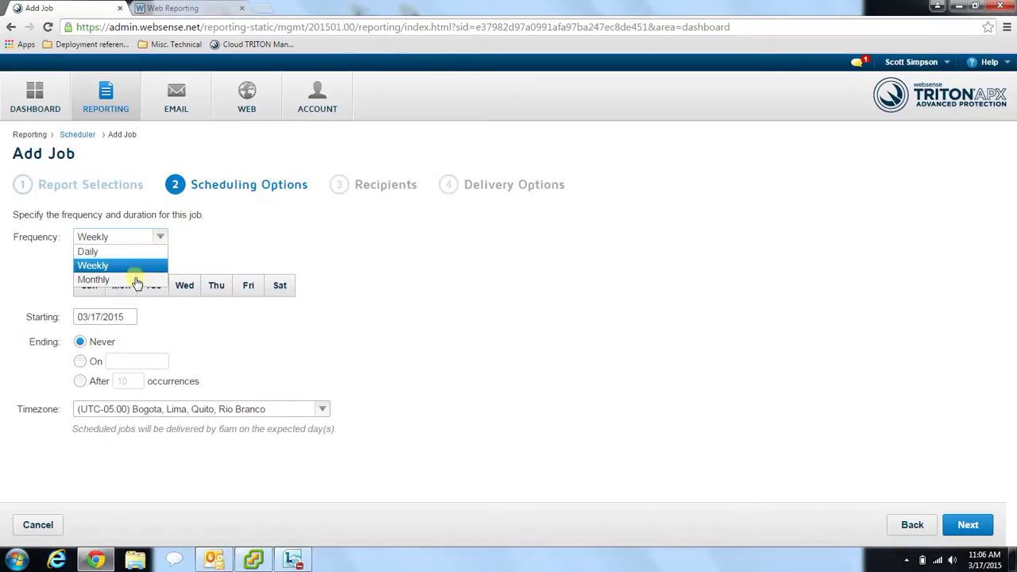
left_click(136, 280)
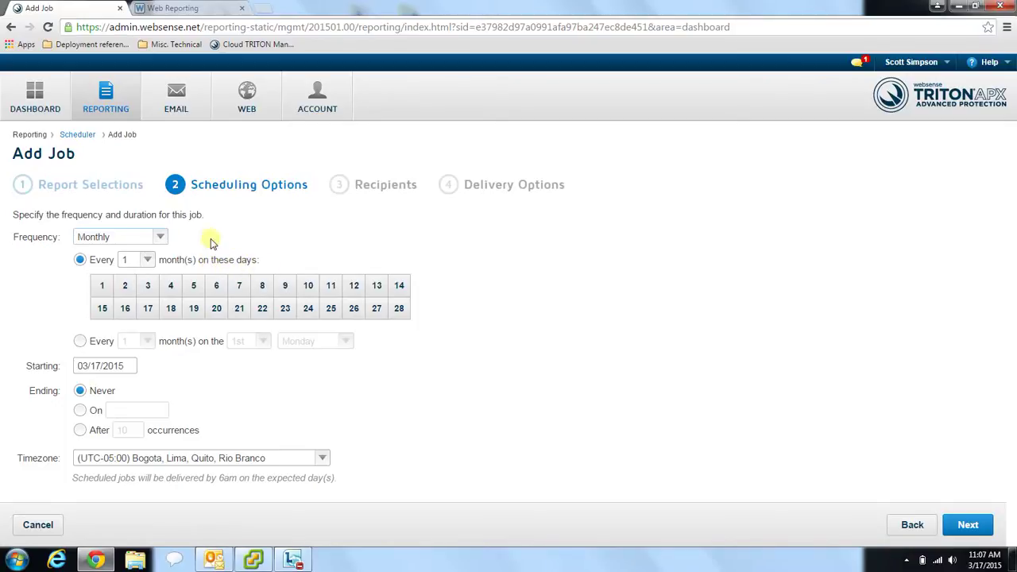
Set the job's frequency to weekly, running on Monday, Wednesday and Friday.
left_click(161, 242)
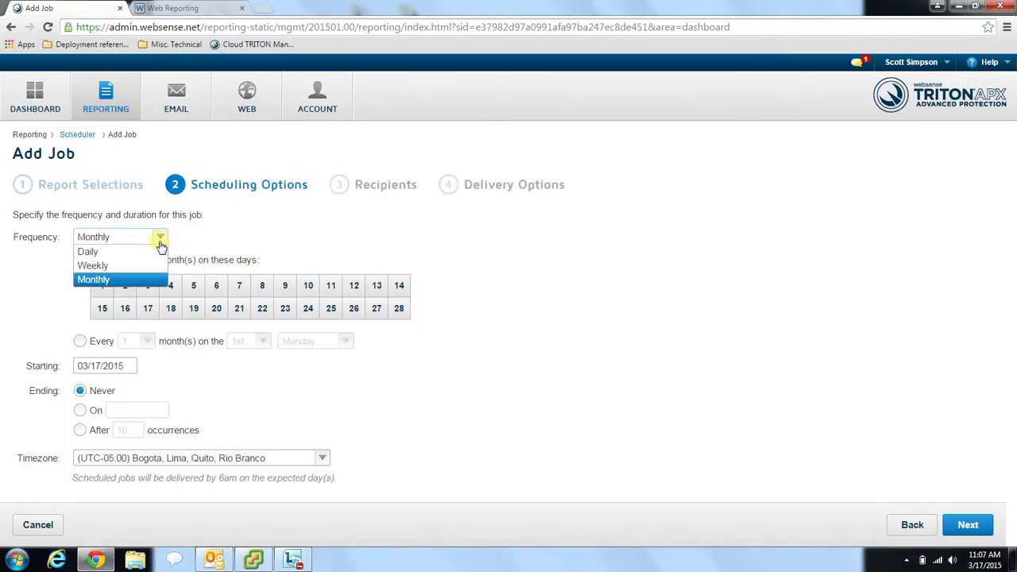
left_click(122, 267)
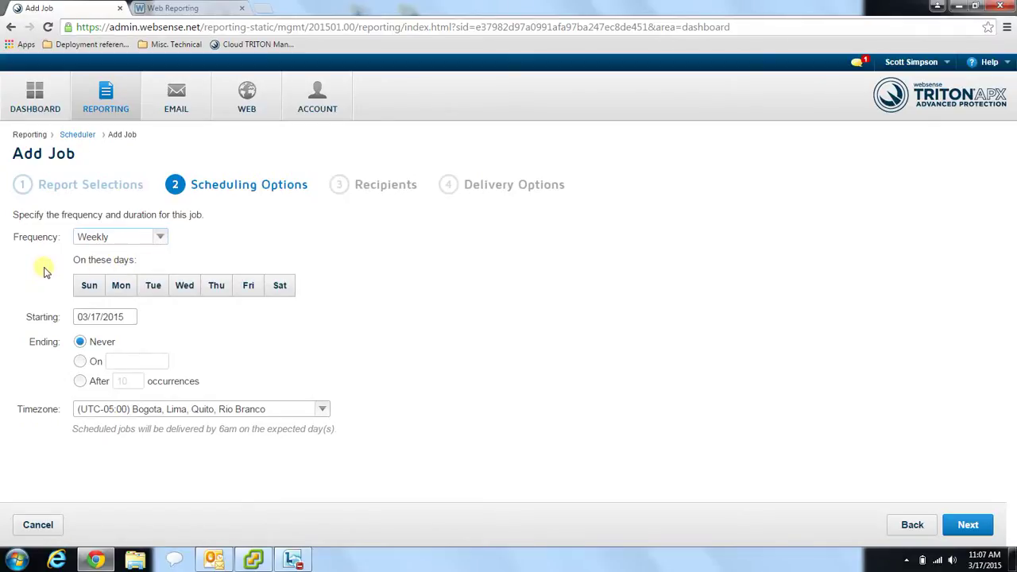
left_click(121, 285)
left_click(197, 290)
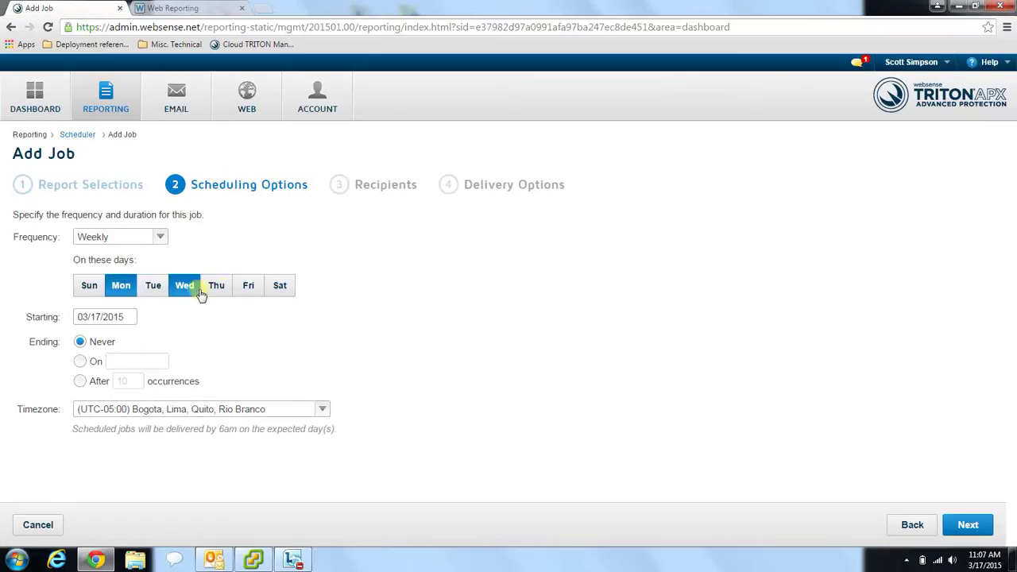
left_click(243, 289)
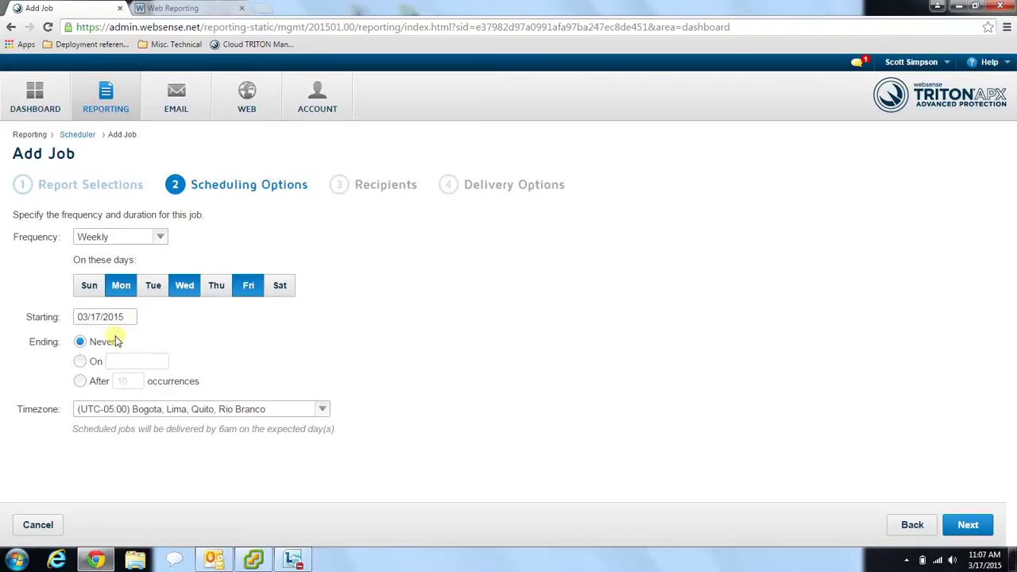
Set the job's timezone to (UTC-06:00) Central Time (US & Canada) and continue to the recipients.
left_click(322, 409)
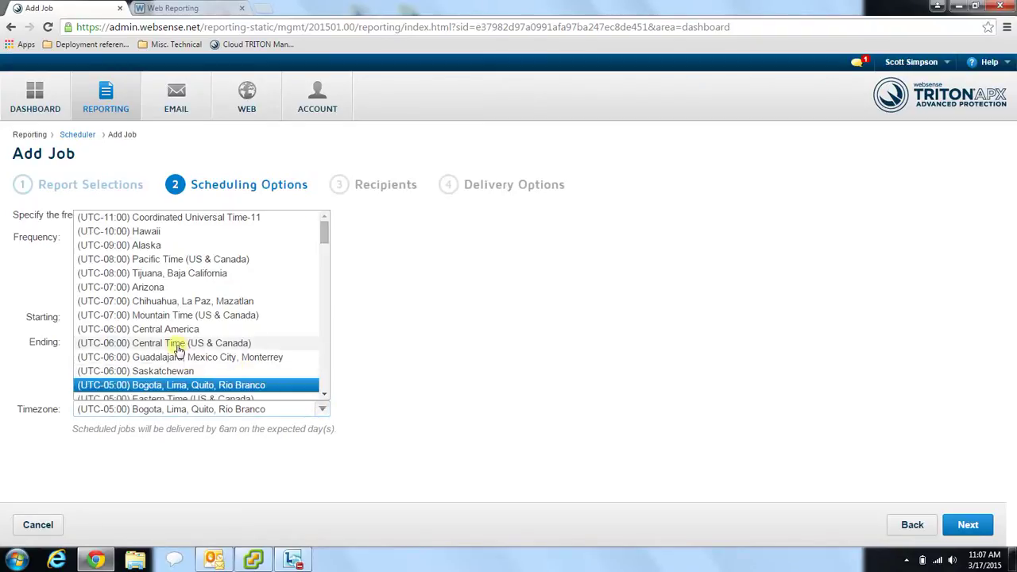
left_click(178, 343)
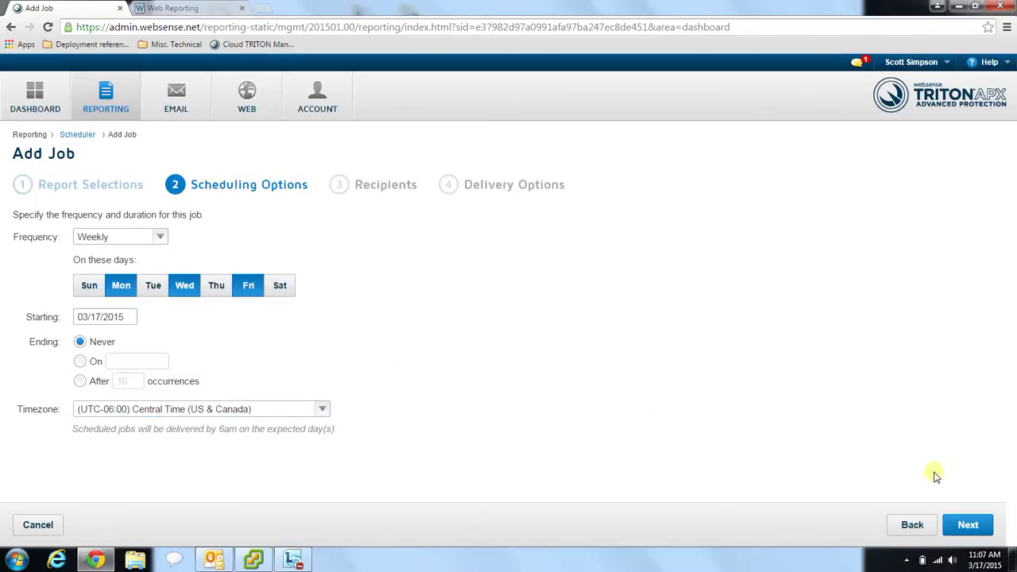
left_click(986, 523)
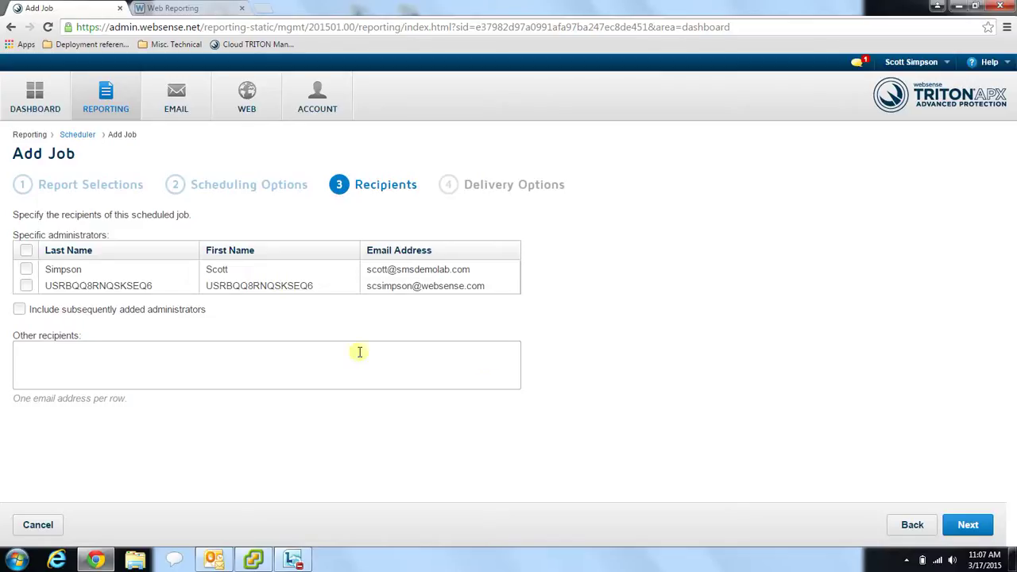
Select the first listed administrator as the job's recipient and finish the job, keeping PDF in Letter size as the delivery format.
left_click(26, 269)
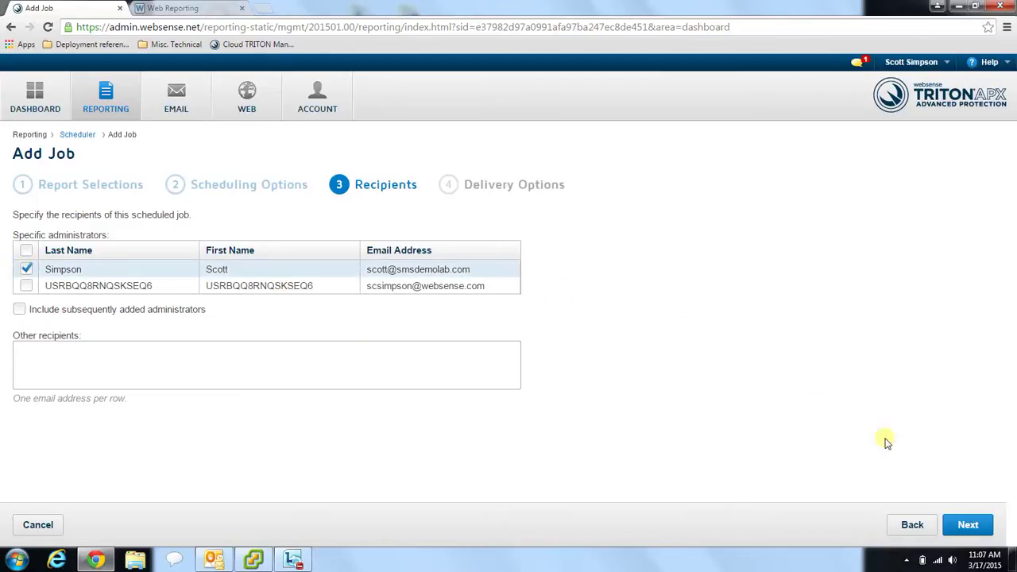
left_click(962, 525)
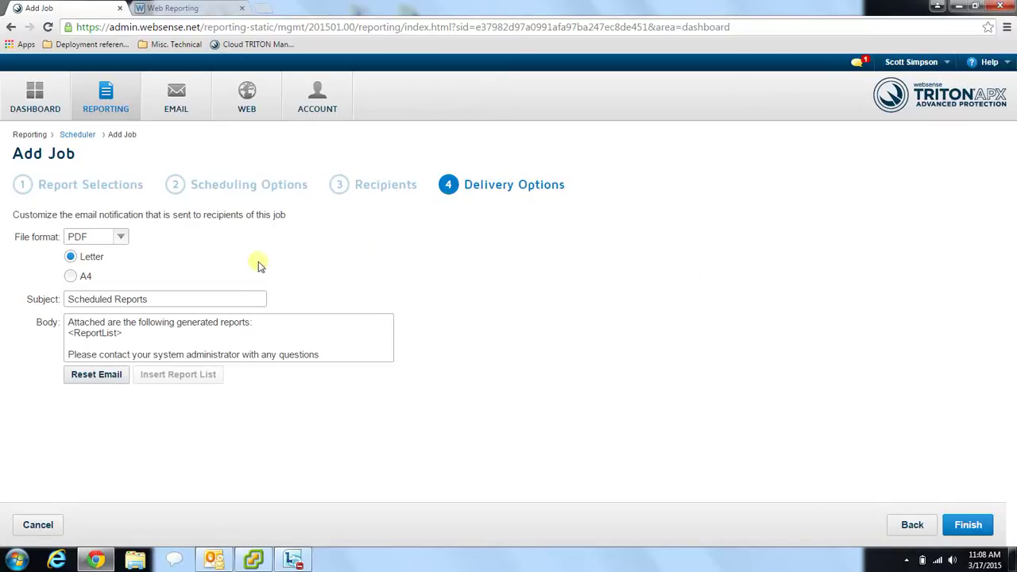
left_click(121, 238)
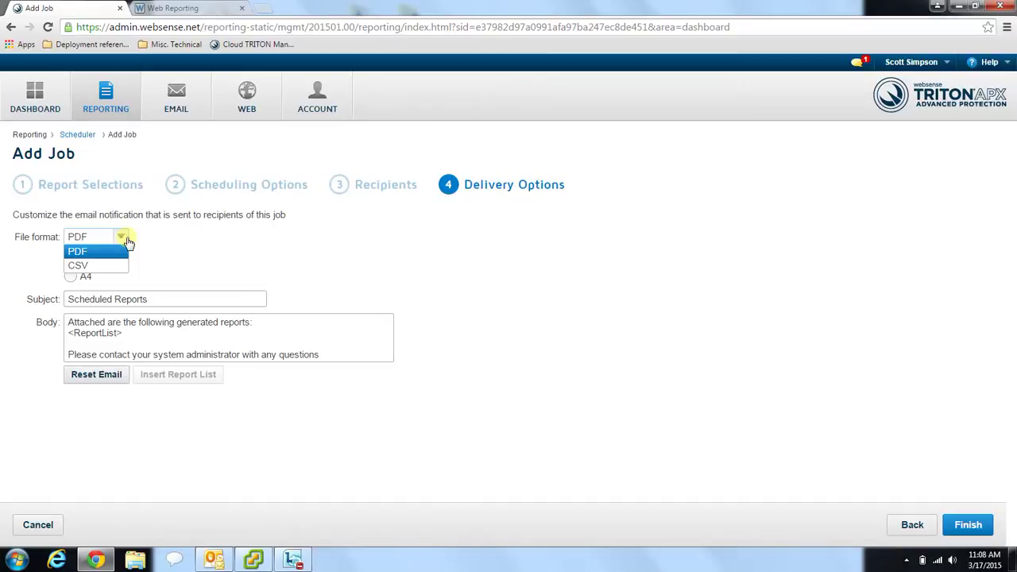
left_click(181, 228)
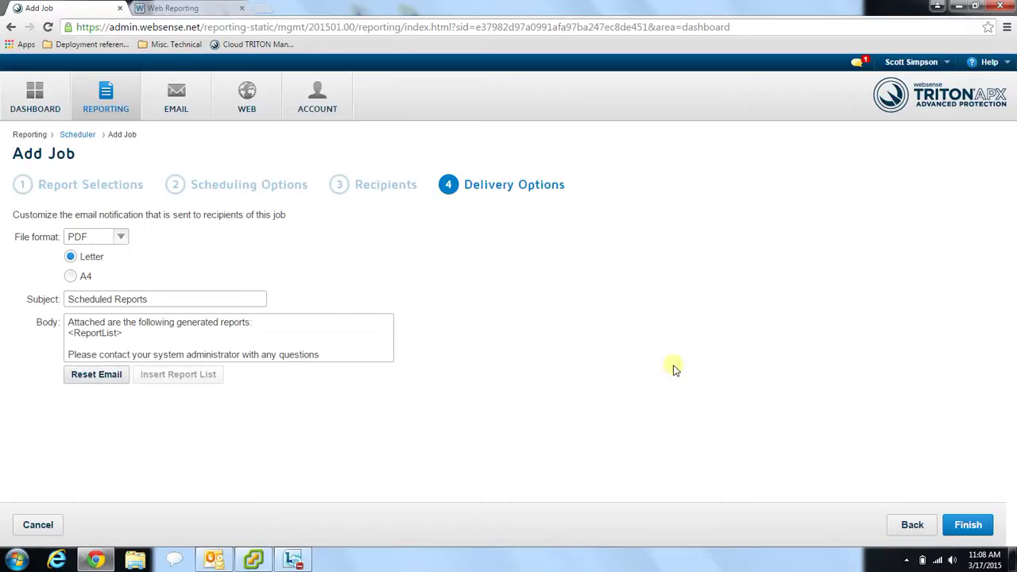
left_click(979, 528)
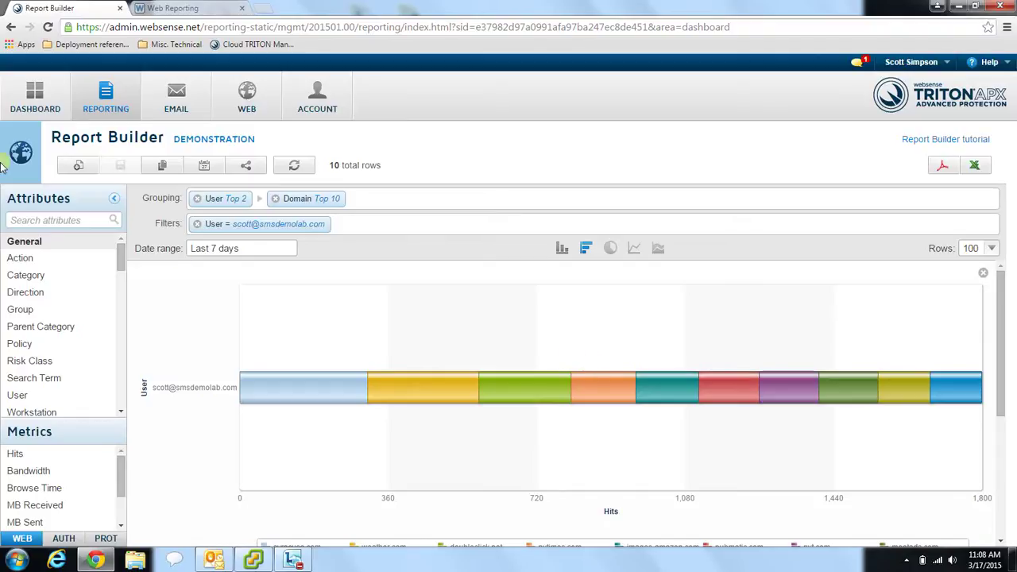
Open the Report Catalog and browse the Advanced, Bandwidth and Misconduct folders of the Standard Reports.
mouse_move(130, 97)
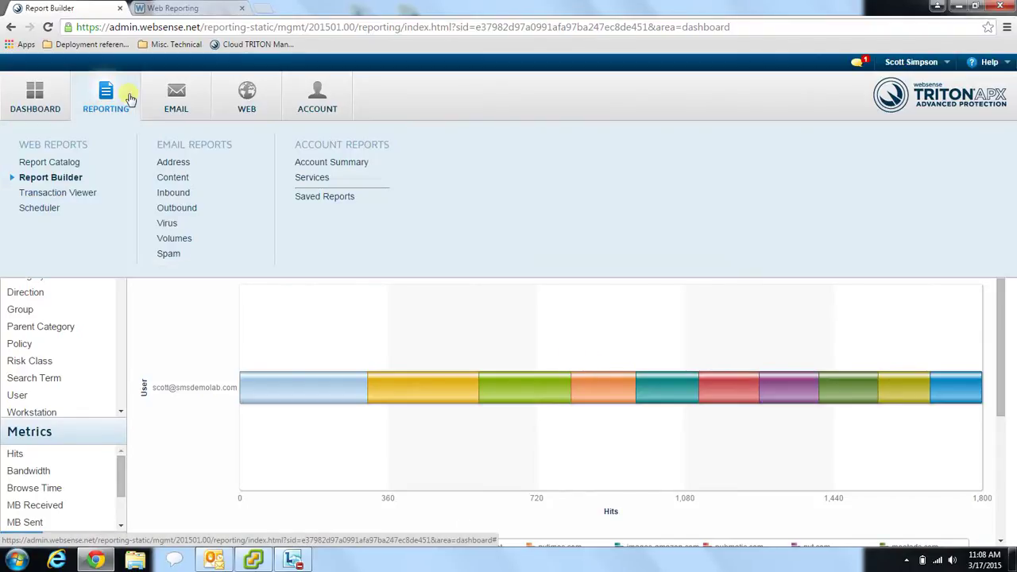
left_click(67, 164)
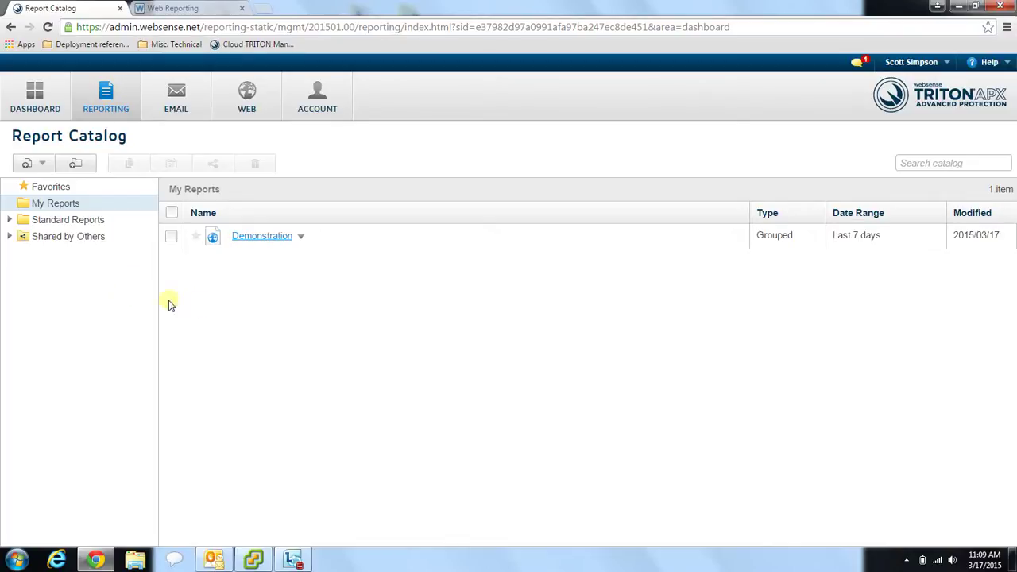
left_click(9, 223)
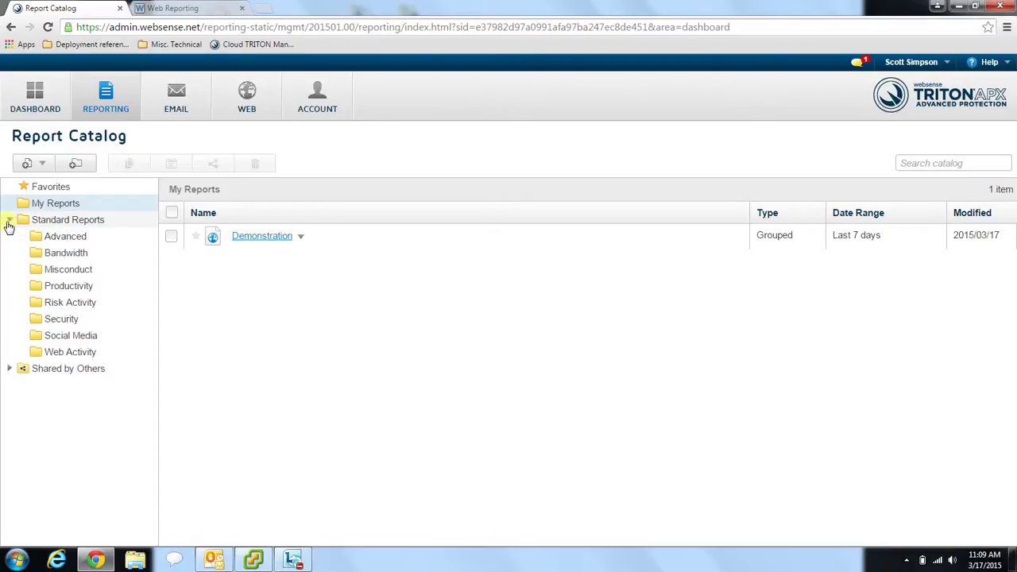
left_click(106, 242)
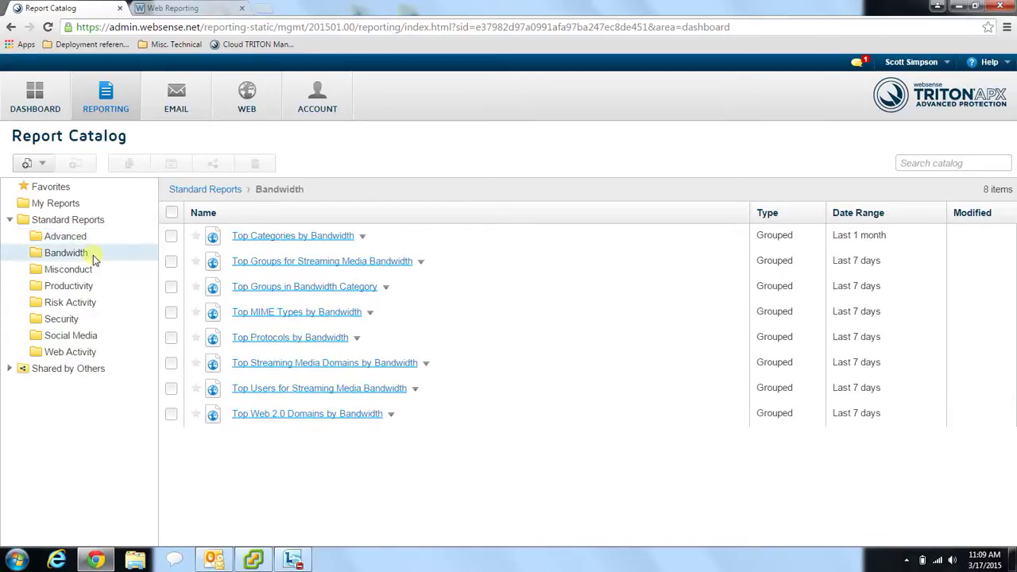
left_click(93, 271)
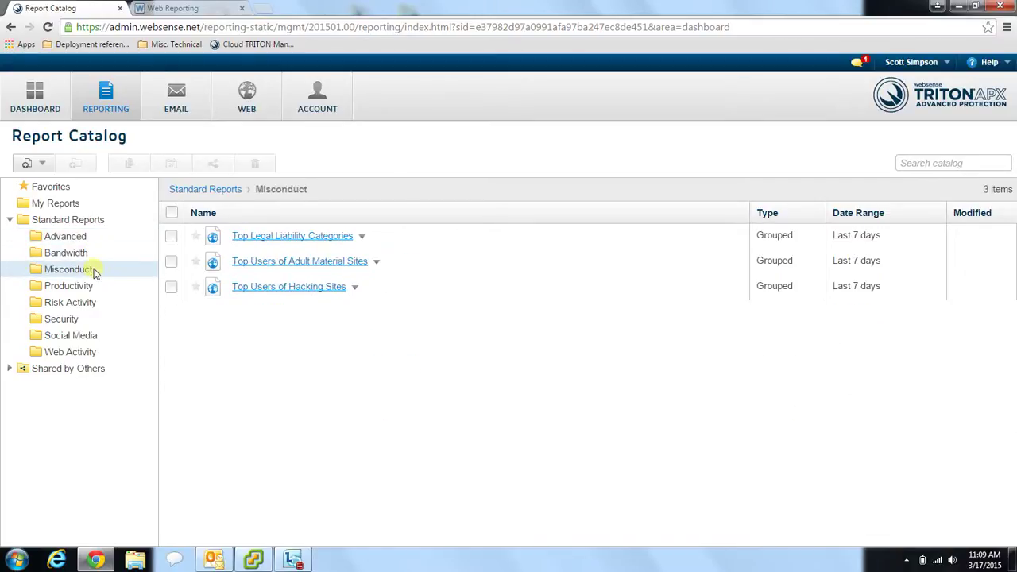
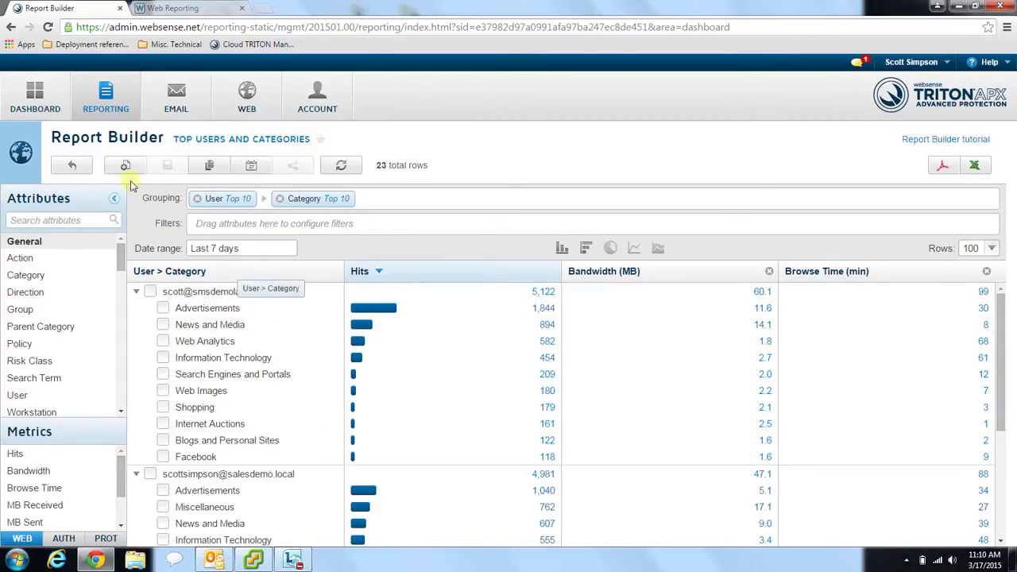
Return to the catalog's Web Activity folder, check the actions offered for Top Users and Categories, and run that report.
left_click(74, 167)
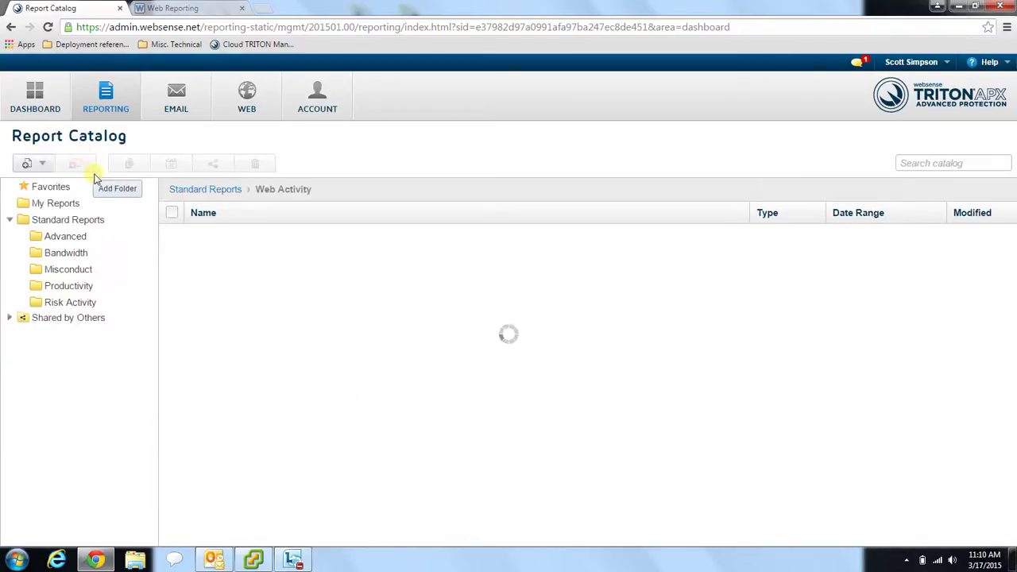
scroll(481, 363, "down", 2)
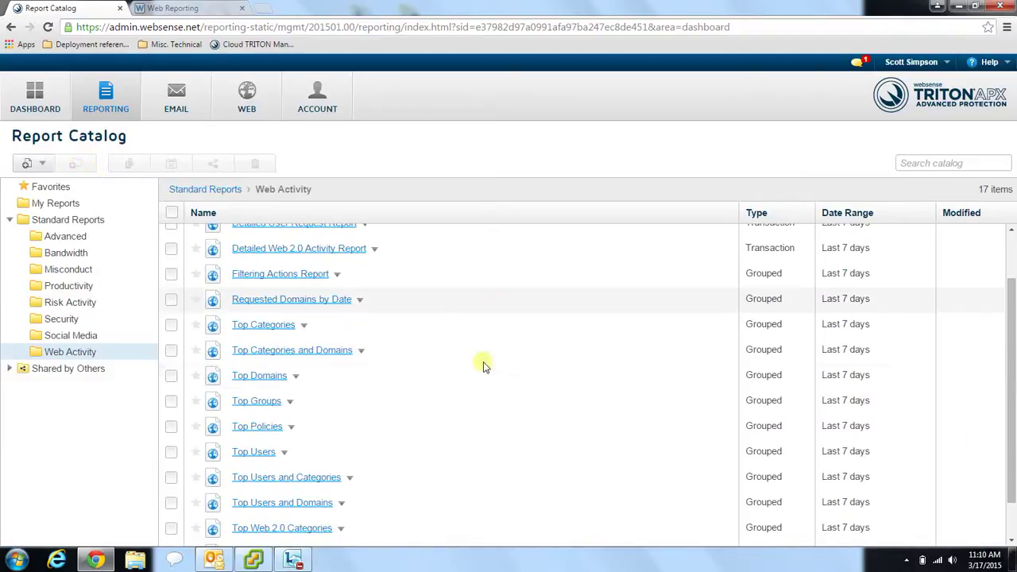
left_click(351, 480)
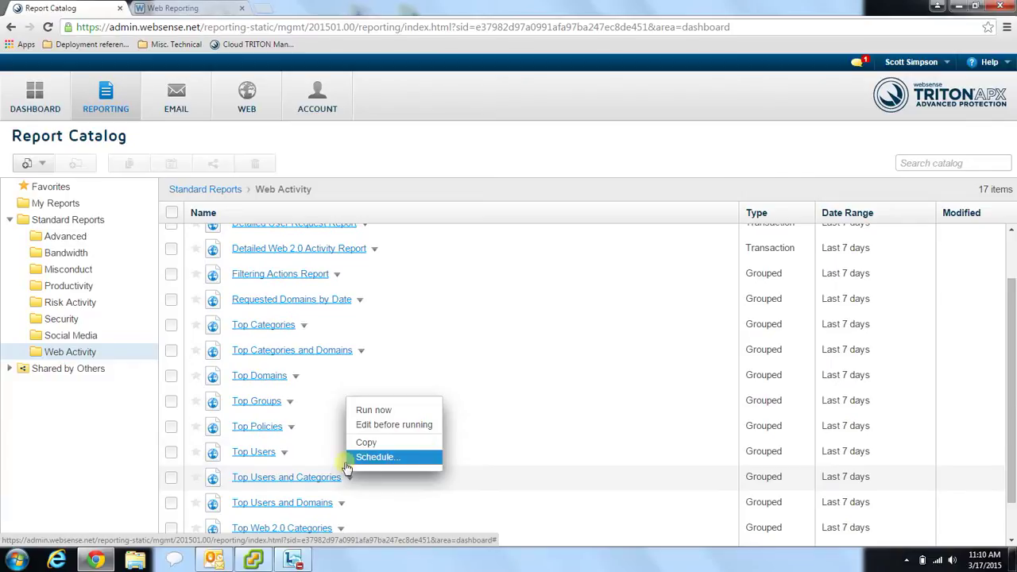
left_click(283, 480)
left_click(283, 480)
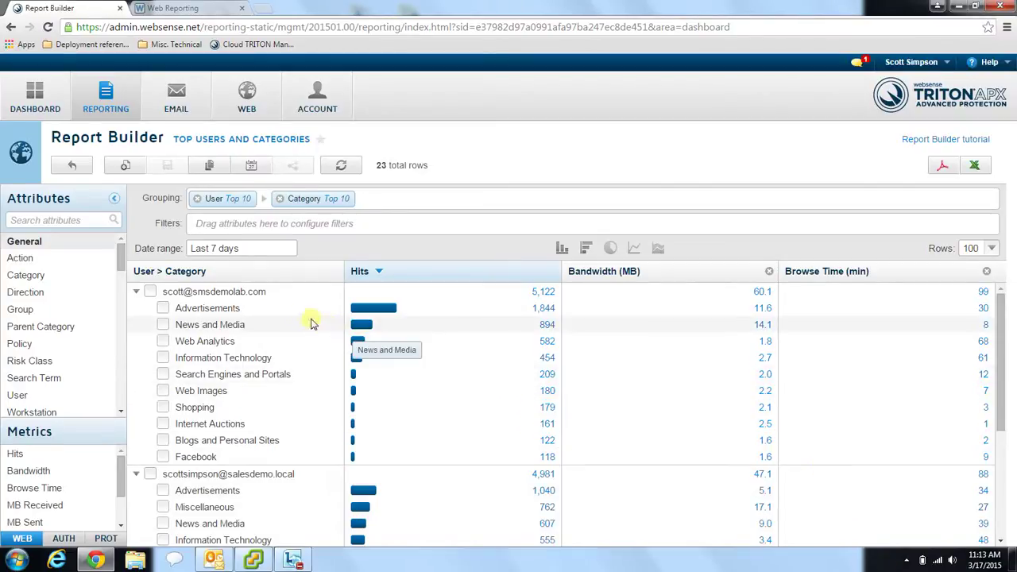
Filter the first listed user out of the Top Users and Categories report.
left_click(241, 292)
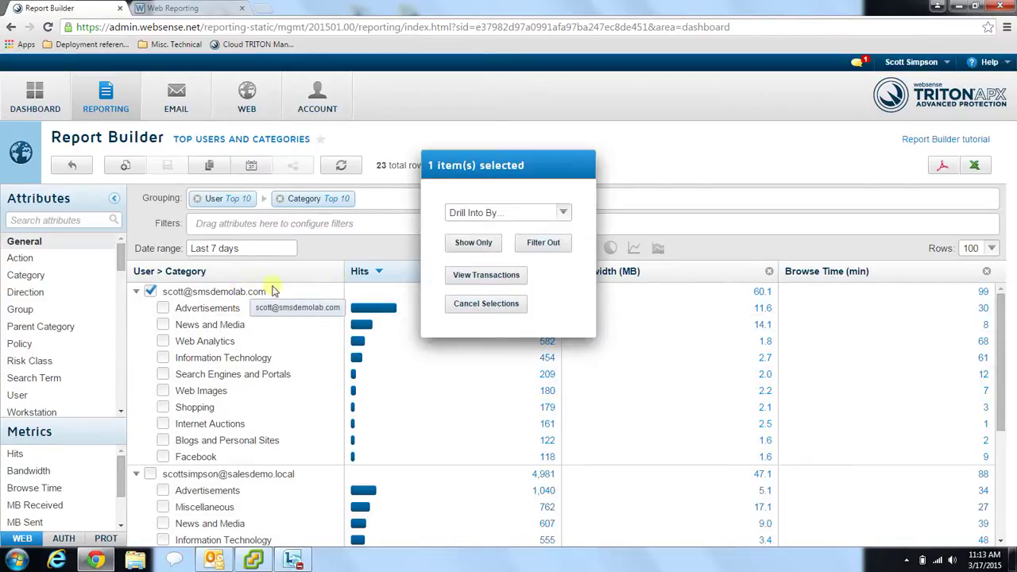
left_click(543, 243)
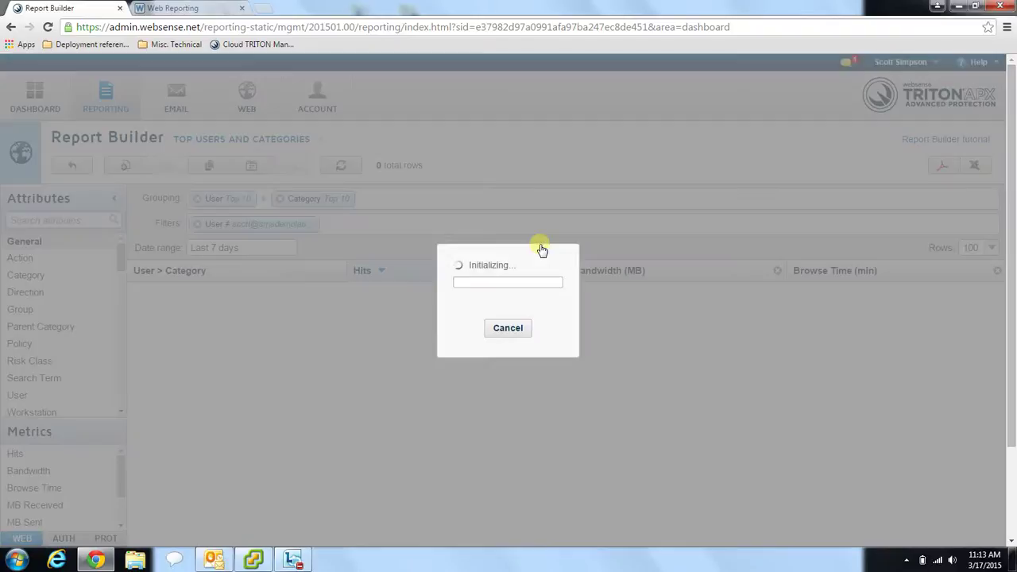